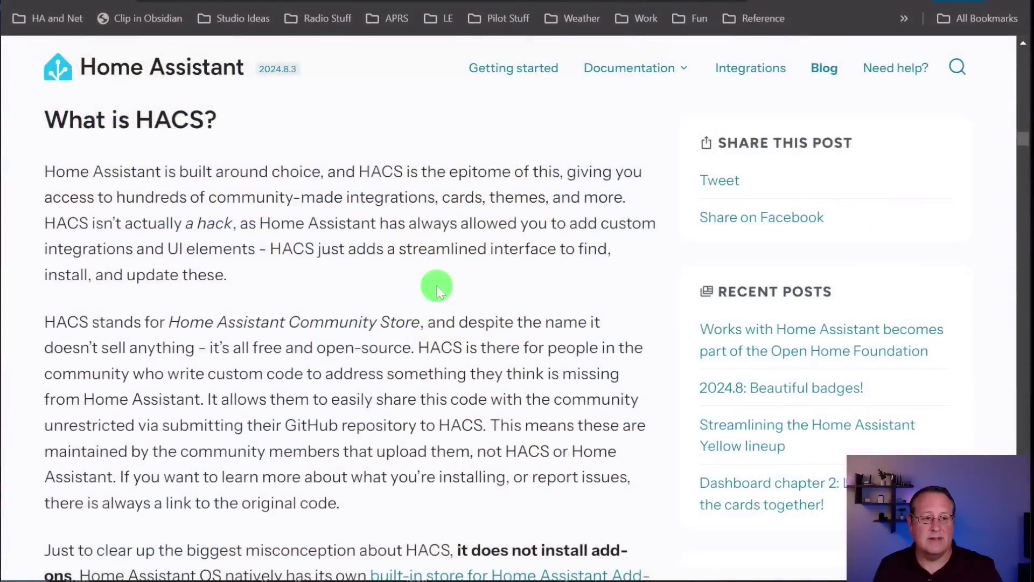
Scroll the HACS blog post from 'What is HACS?' down to the 'Why use HACS?' section.
scroll(420, 259, down, 2)
scroll(396, 233, down, 2)
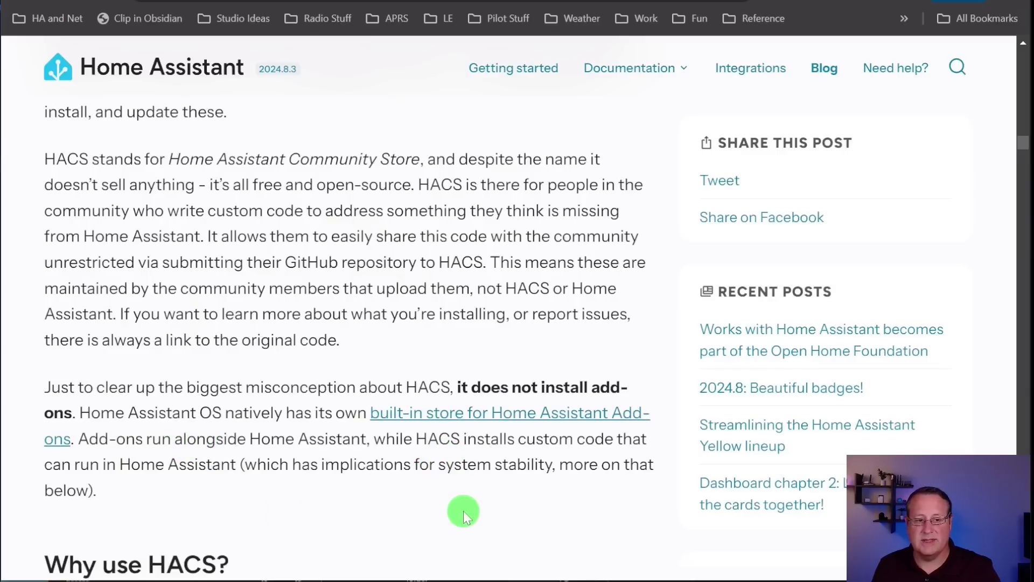
scroll(463, 510, down, 10)
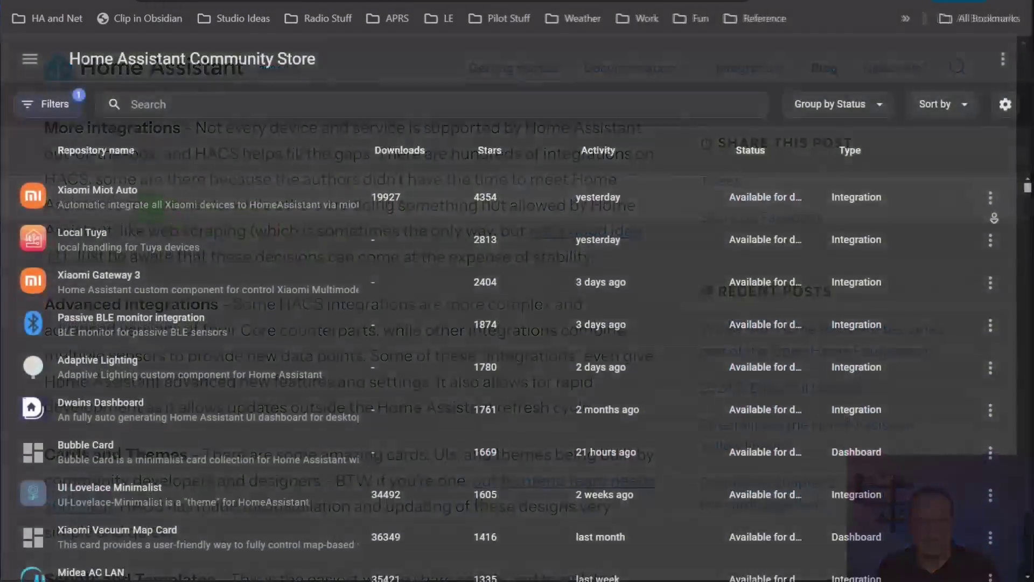
Scroll the HACS post down to the numbered installation steps for Home Assistant OS.
scroll(993, 216, down, 2)
scroll(994, 218, down, 2)
scroll(991, 229, down, 3)
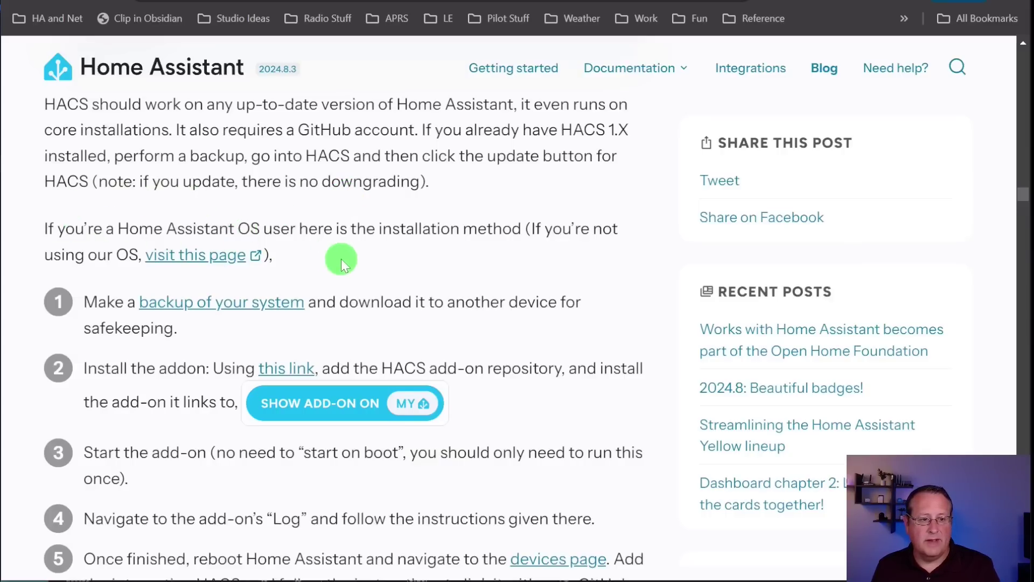
Check the HACS repository link, then open the Get HACS add-on through My Home Assistant.
scroll(302, 248, down, 2)
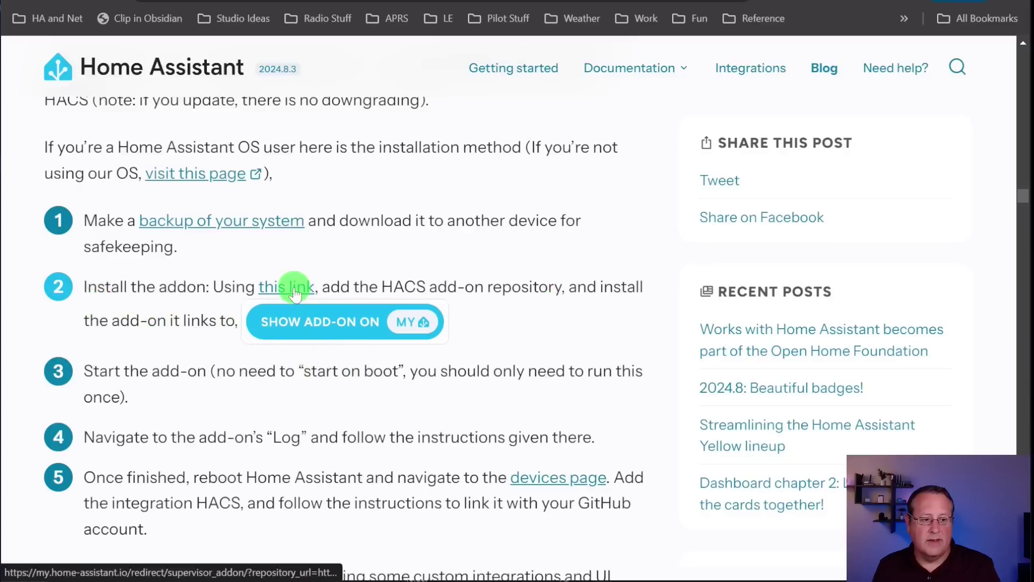
click(295, 291)
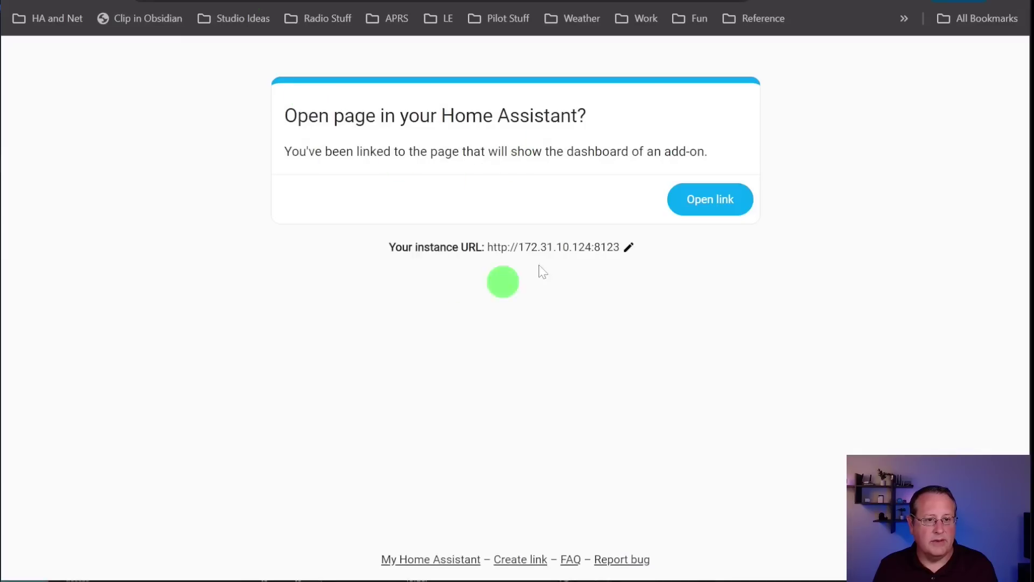
key(alt+Left)
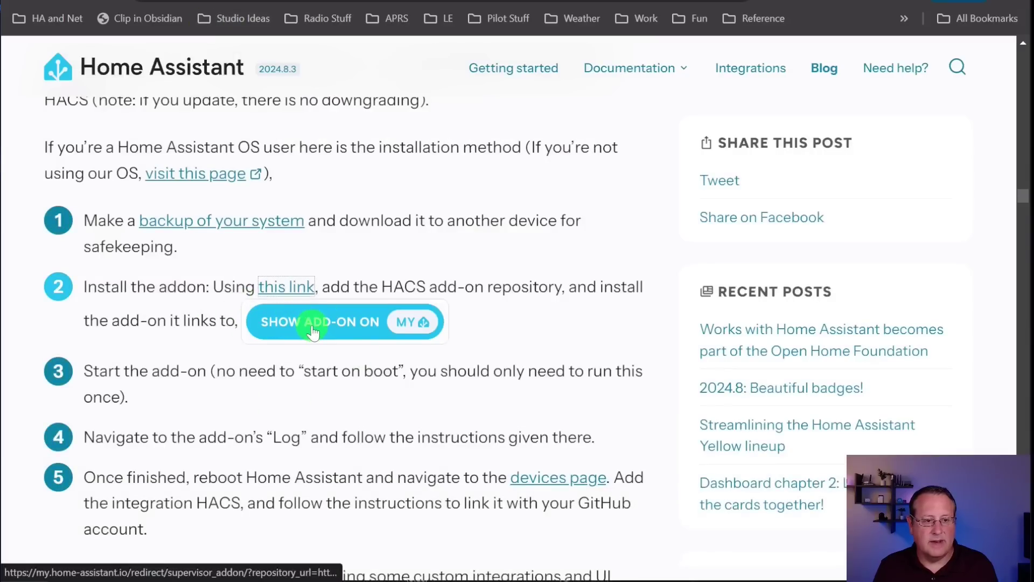
click(312, 331)
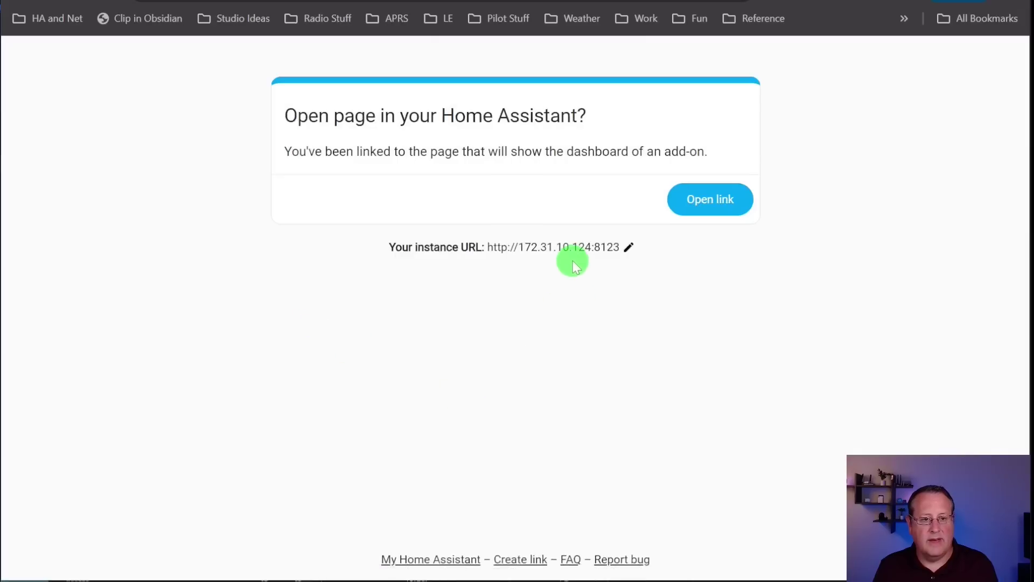
Confirm adding the HACS add-on repository to your instance and reset the page zoom to 100%.
click(706, 204)
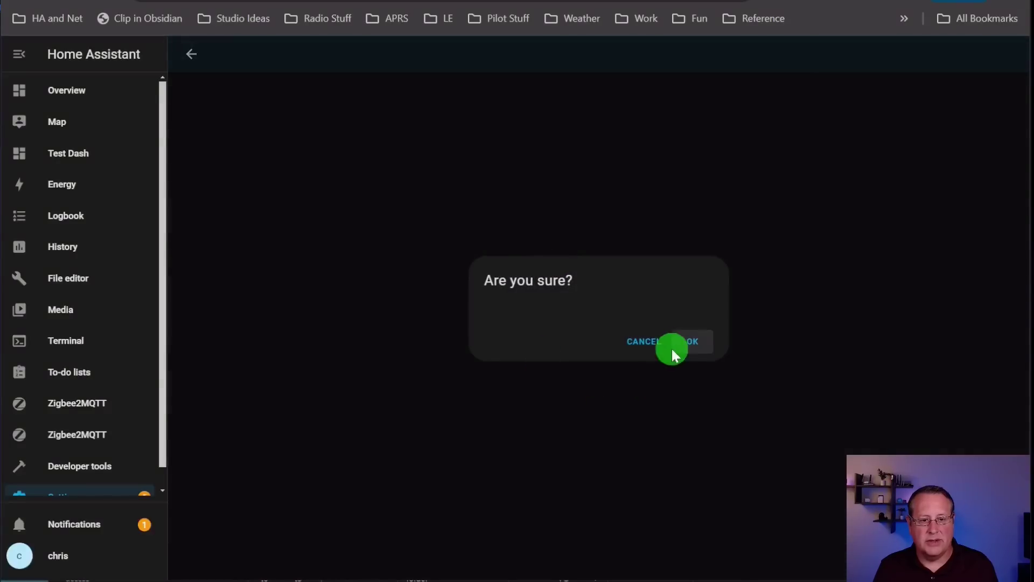
click(687, 344)
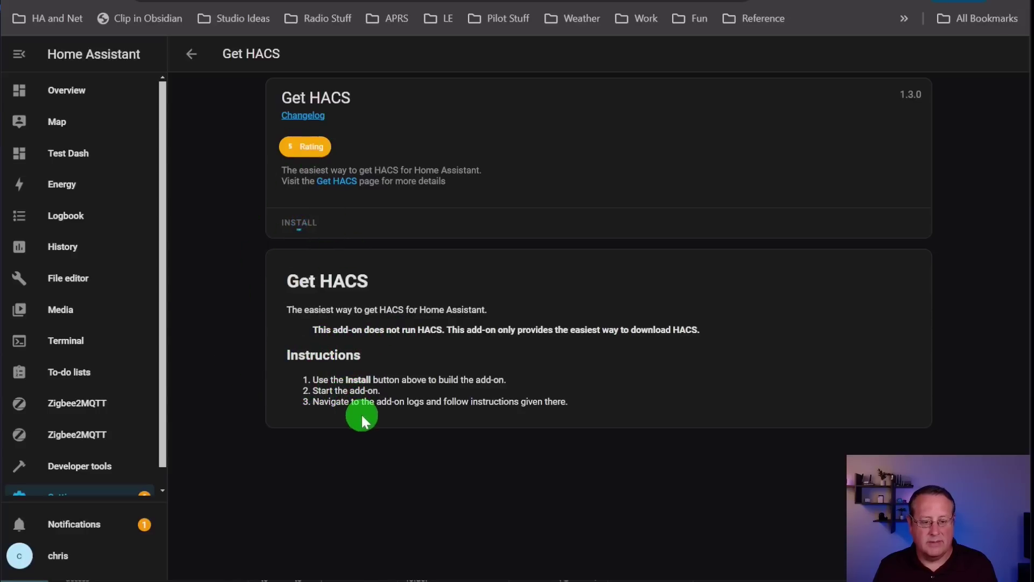
key(ctrl+plus)
key(ctrl+plus)
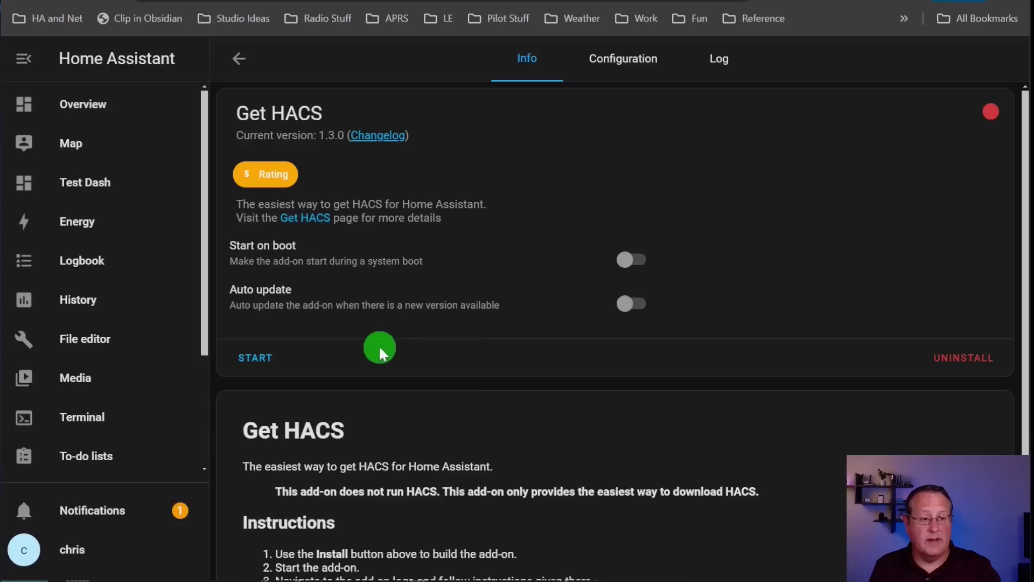
Start Get HACS and refresh its Log until HACS is downloaded, unpacked and installed.
scroll(334, 328, down, 1)
click(268, 310)
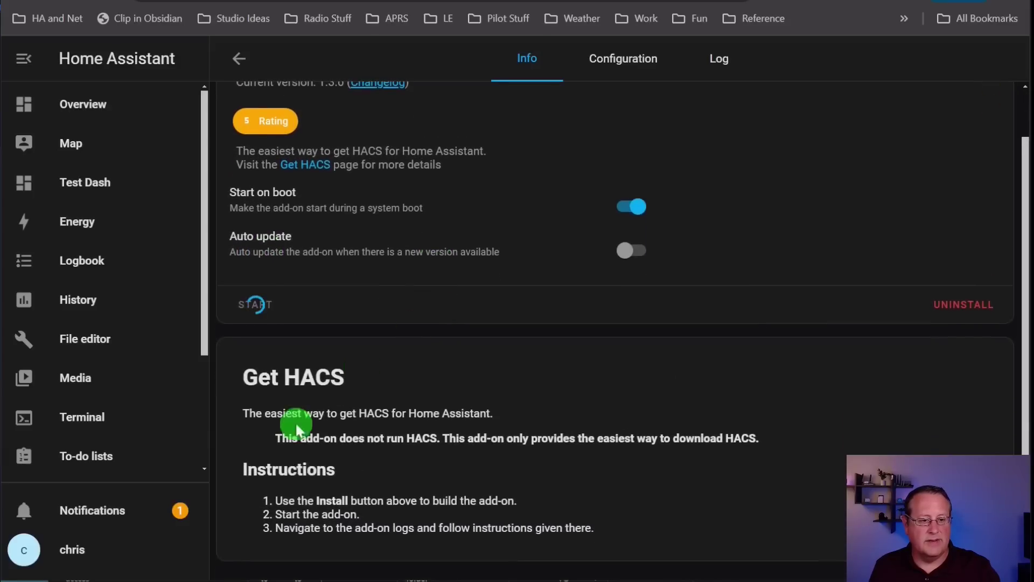
click(710, 62)
click(263, 162)
click(23, 58)
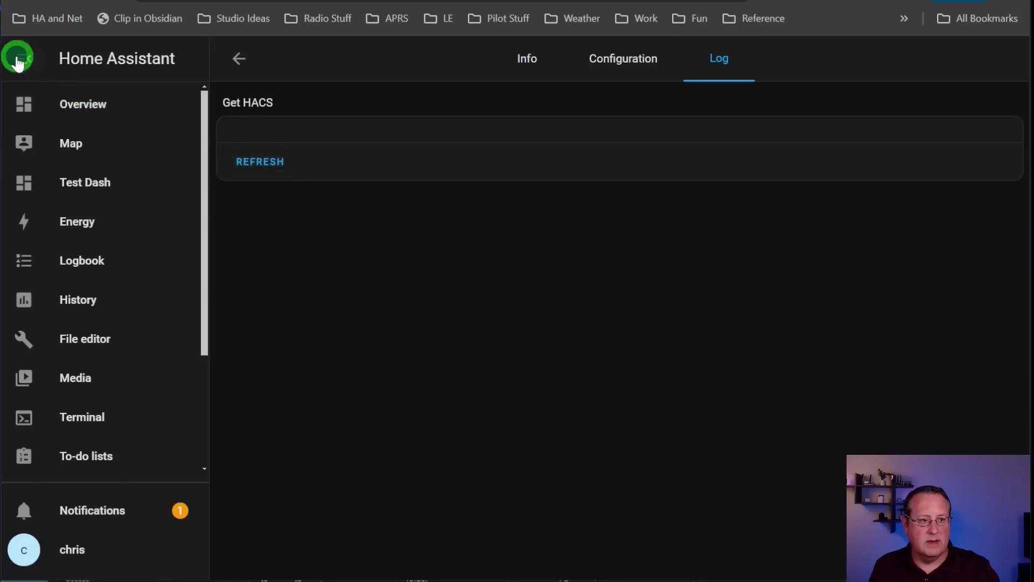
click(158, 171)
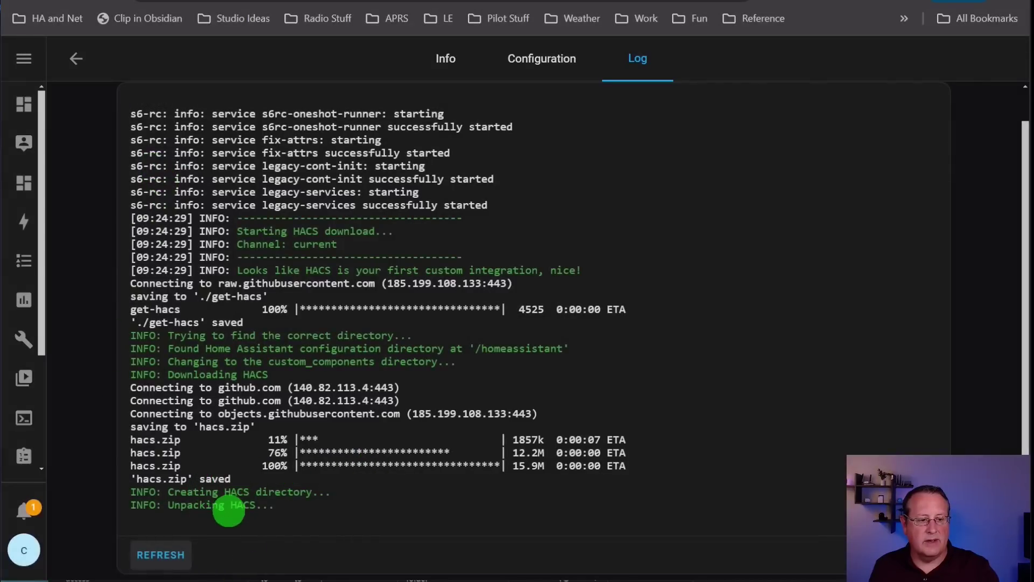
click(151, 555)
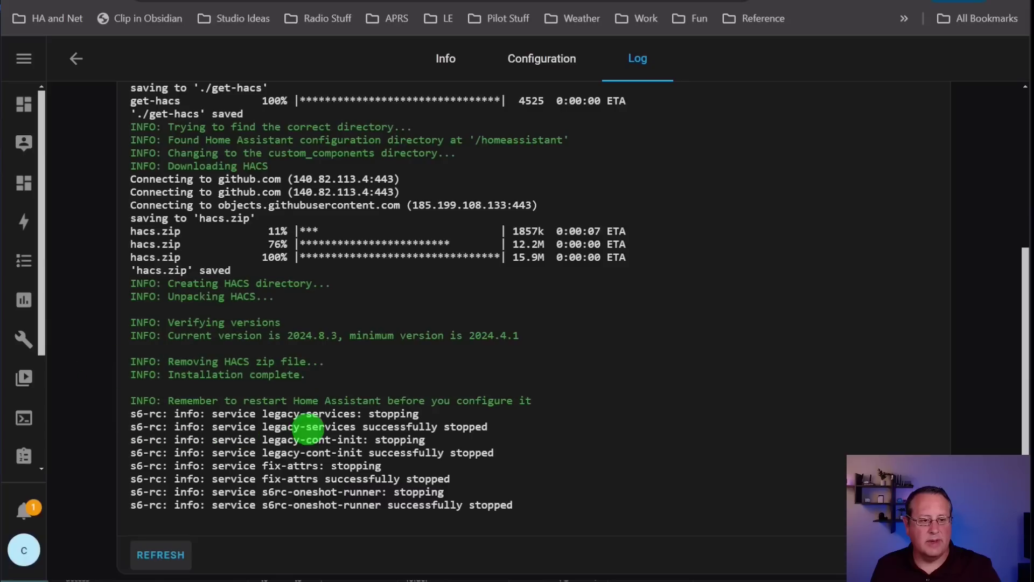
scroll(321, 441, up, 4)
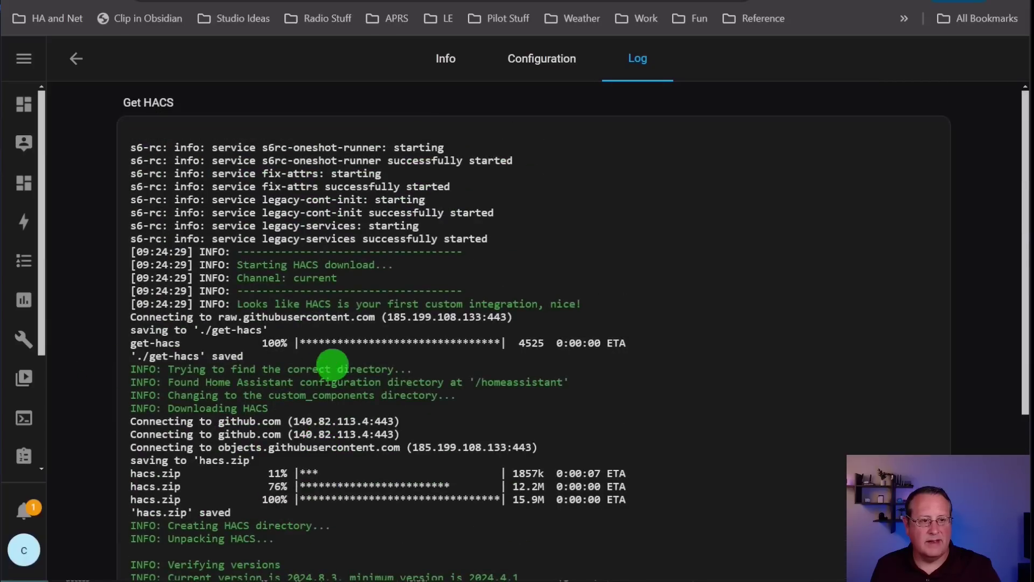
Turn off Start on boot on the Get HACS add-on's Info page.
click(442, 65)
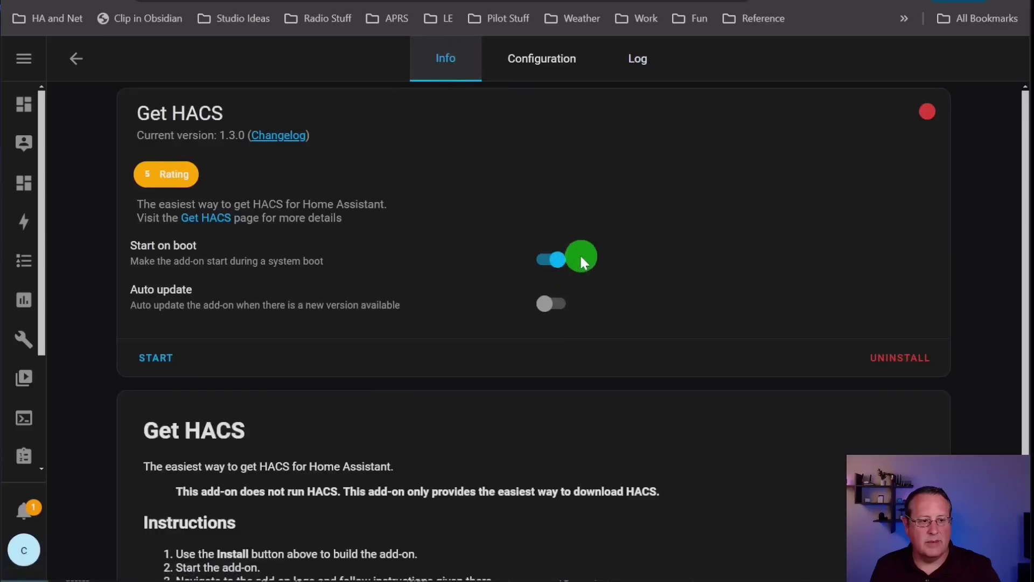
click(546, 261)
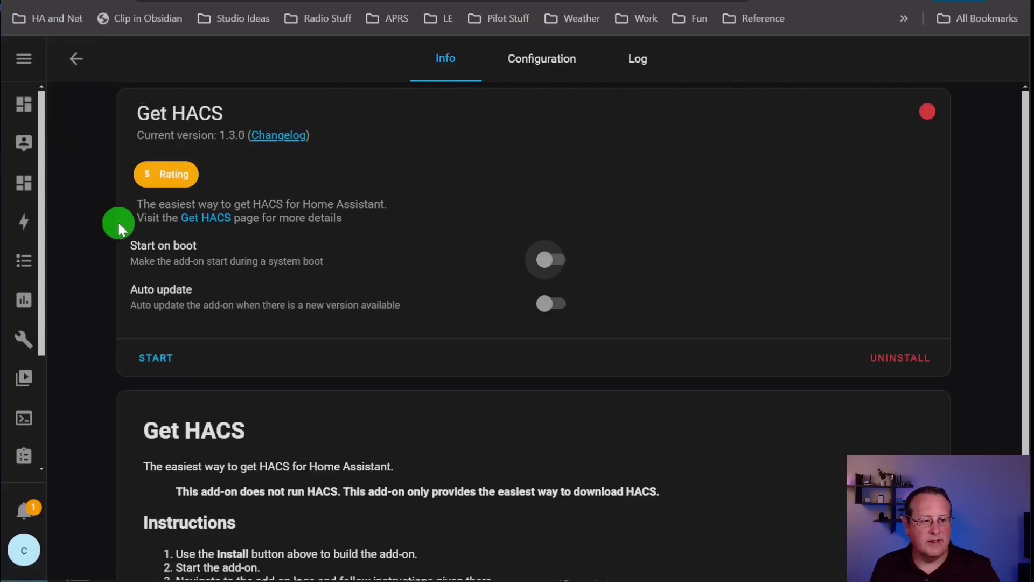
key(alt+Left)
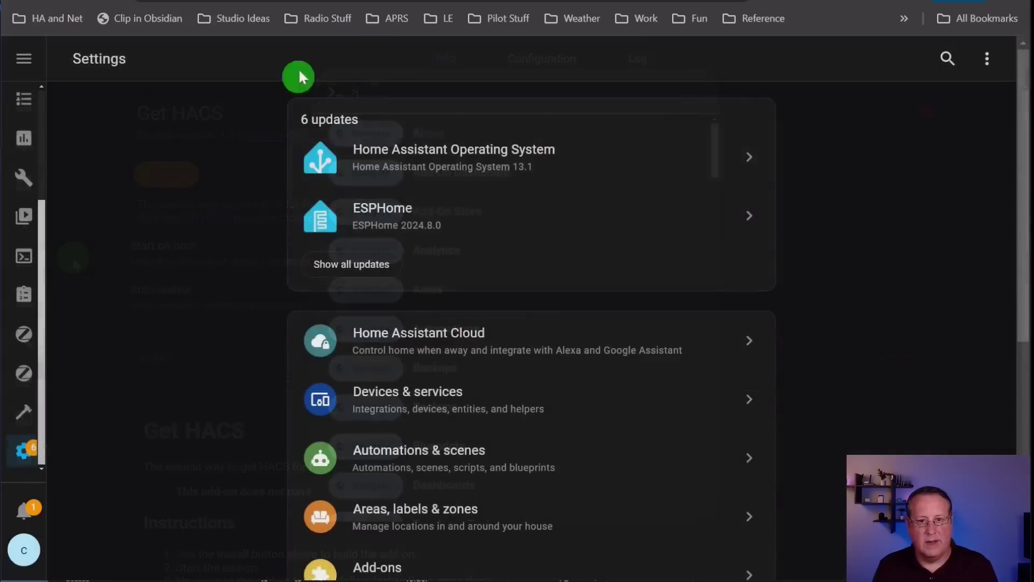
Fully restart Home Assistant from Settings, then go to Devices & services.
click(987, 61)
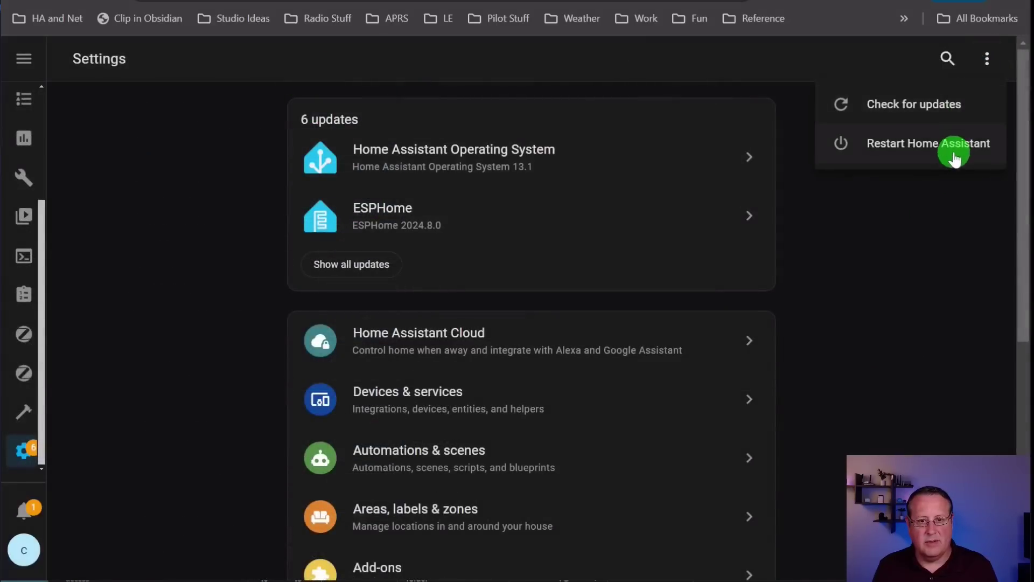
click(952, 155)
click(414, 356)
click(636, 360)
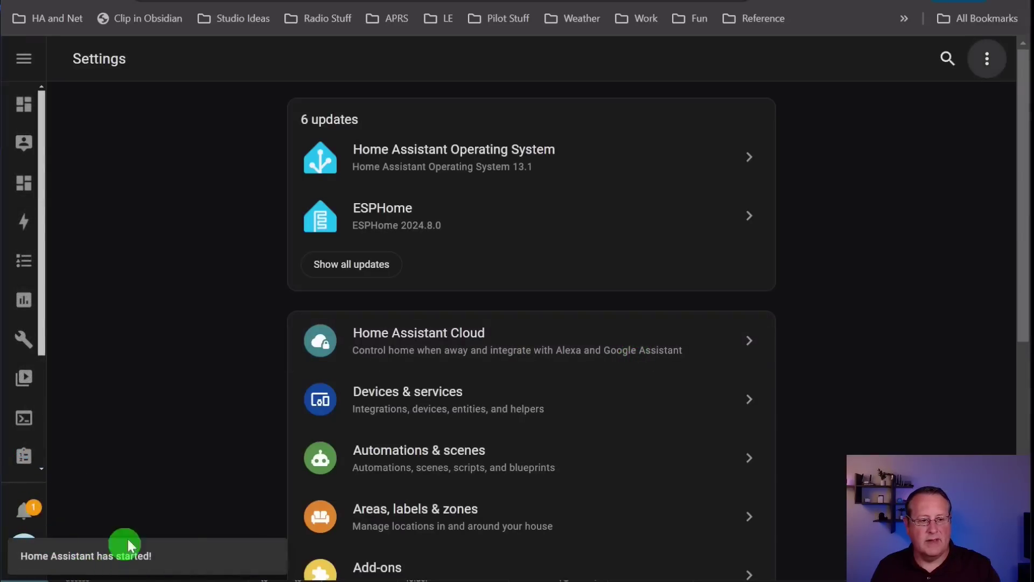
click(485, 414)
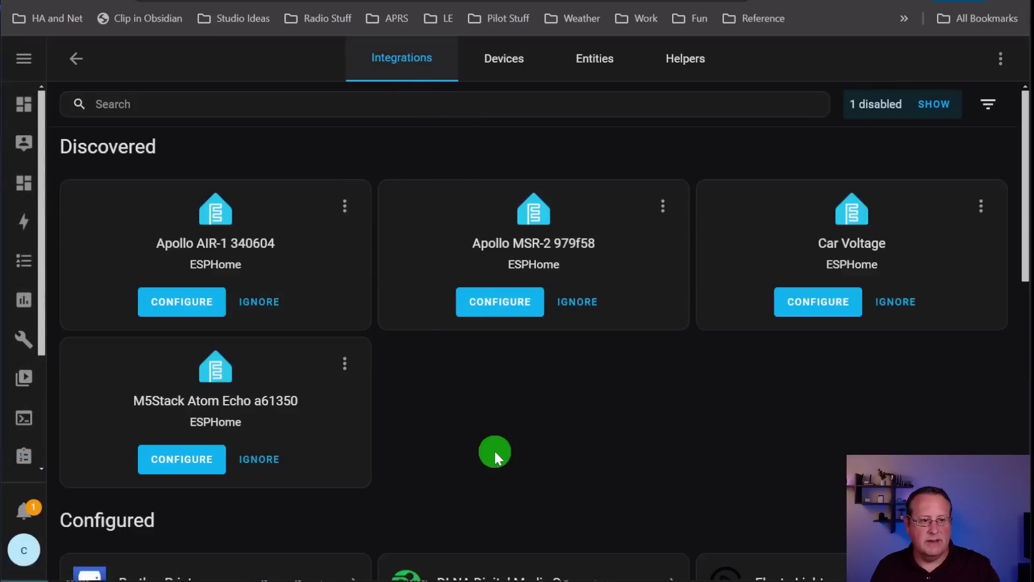
Add a new integration, search brands for 'hac', and pick HACS.
scroll(508, 438, down, 3)
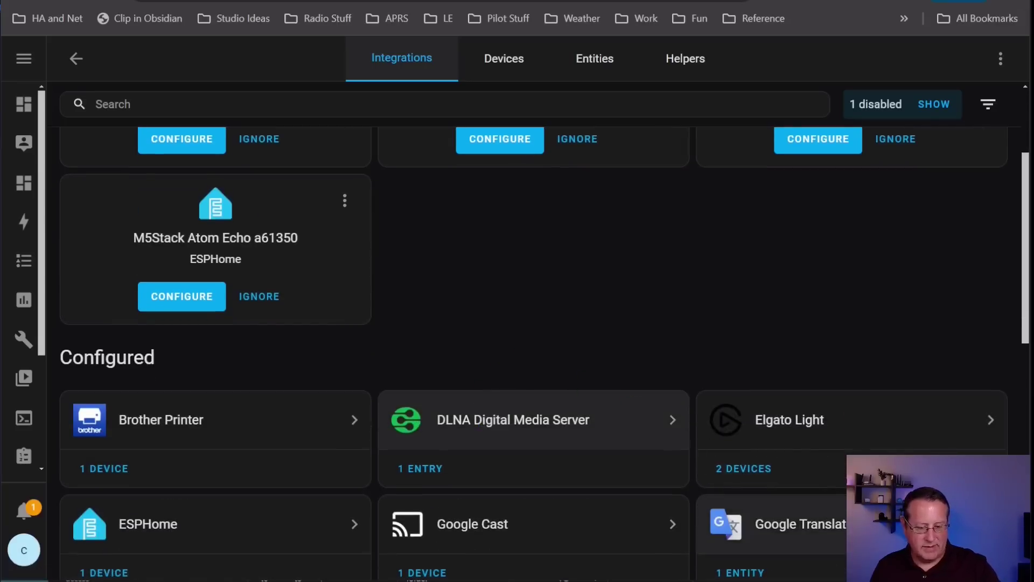
click(942, 563)
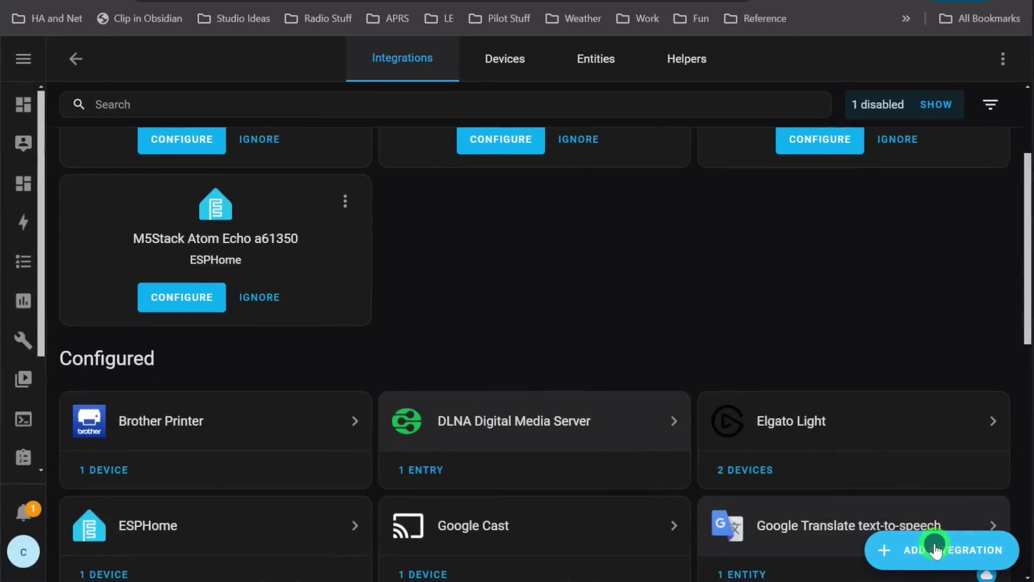
click(936, 550)
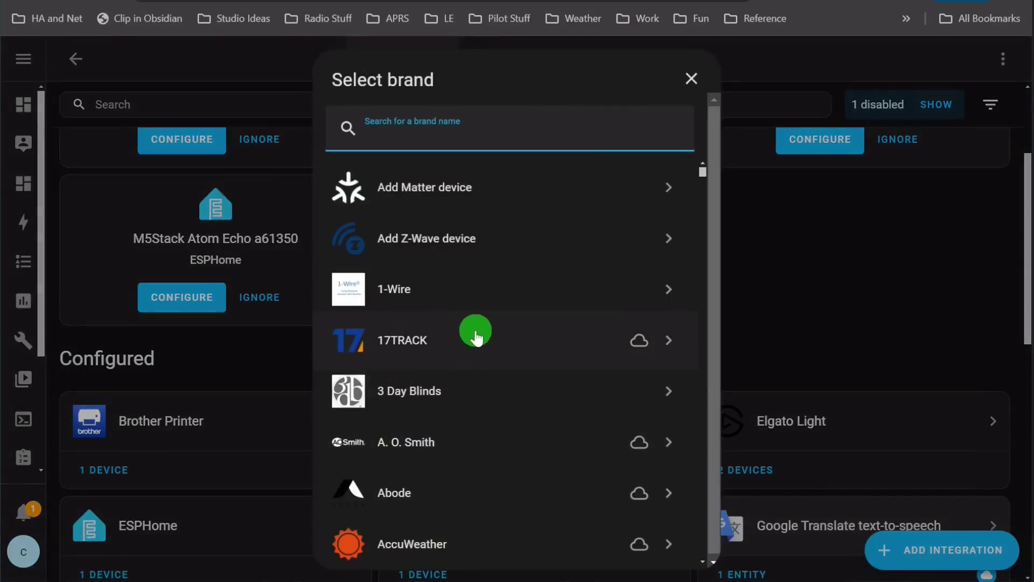
text(hac)
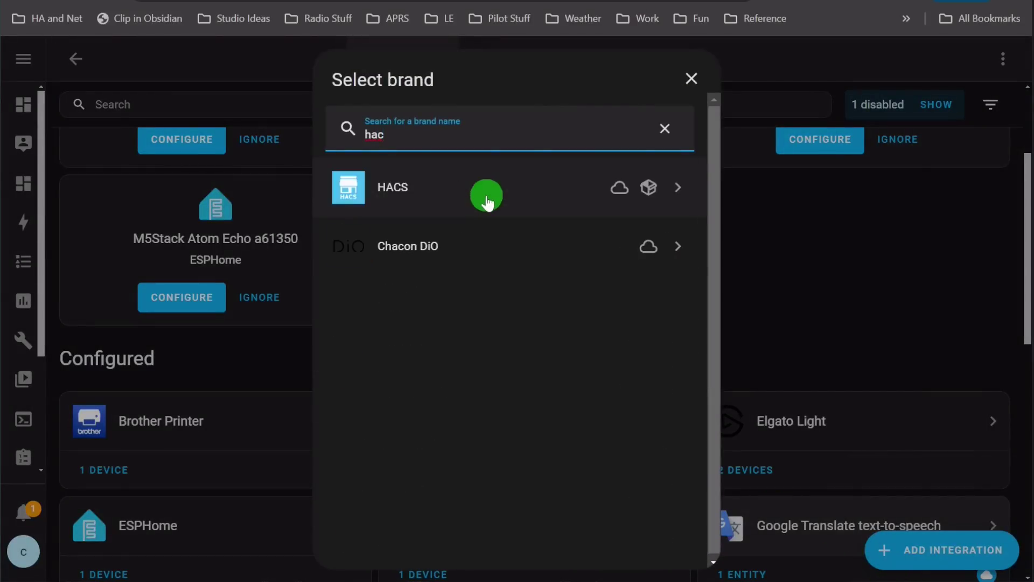
click(643, 195)
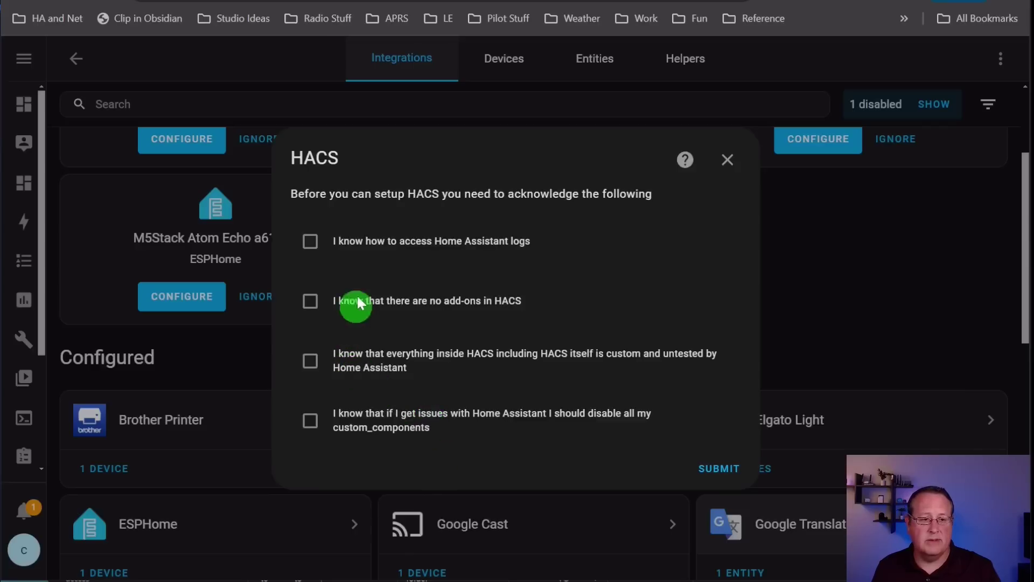
Tick all four HACS acknowledgements and submit them.
click(322, 248)
click(310, 298)
click(310, 359)
click(311, 418)
click(719, 468)
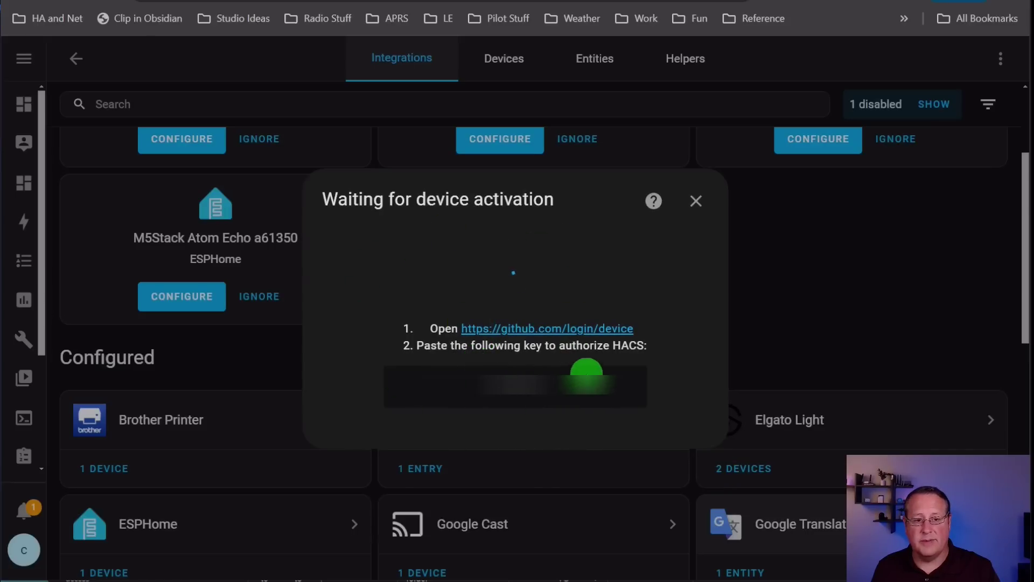
Authorize HACS on the GitHub device login page and finish the integration setup.
right_click(590, 329)
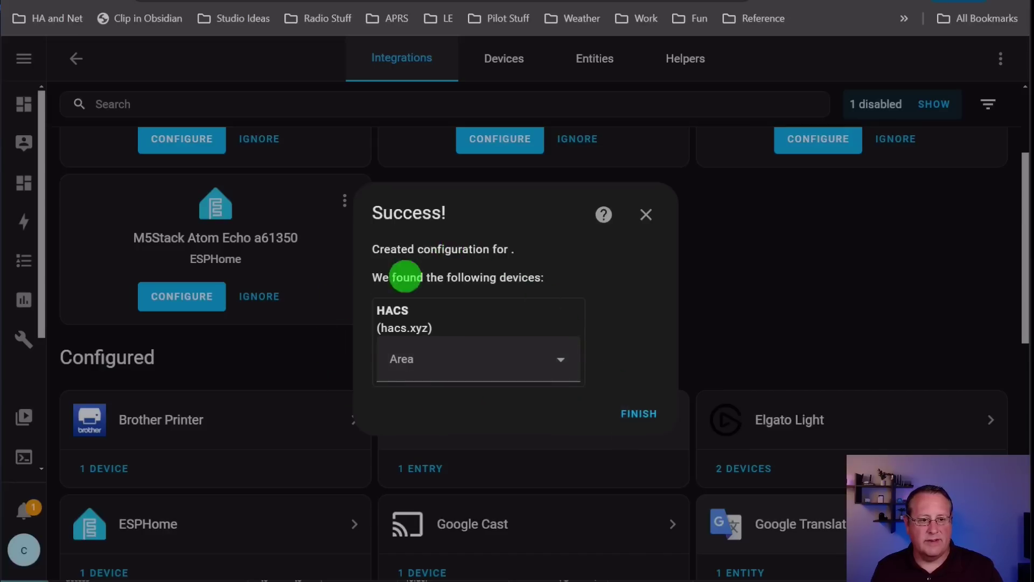
click(642, 415)
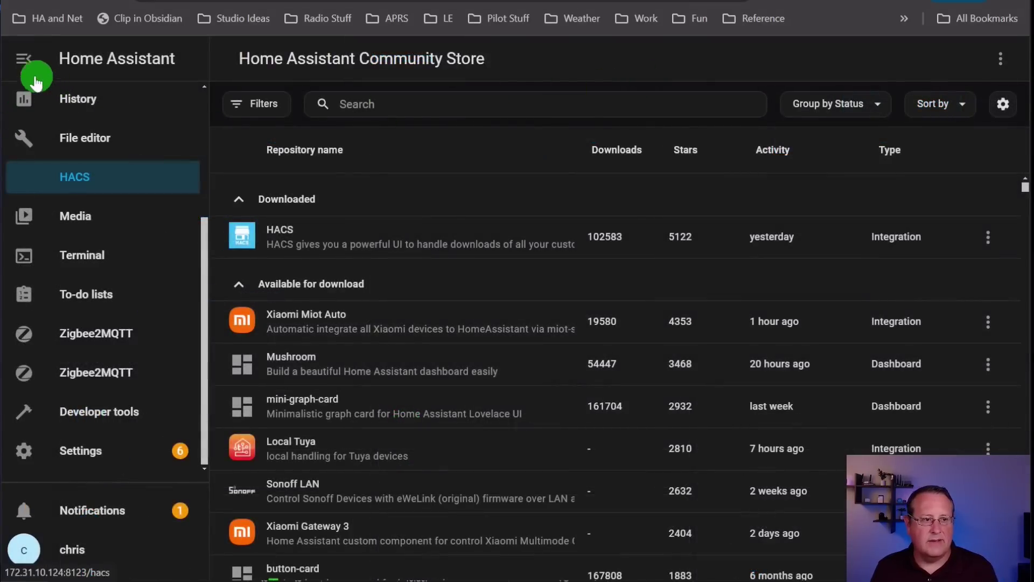
click(27, 61)
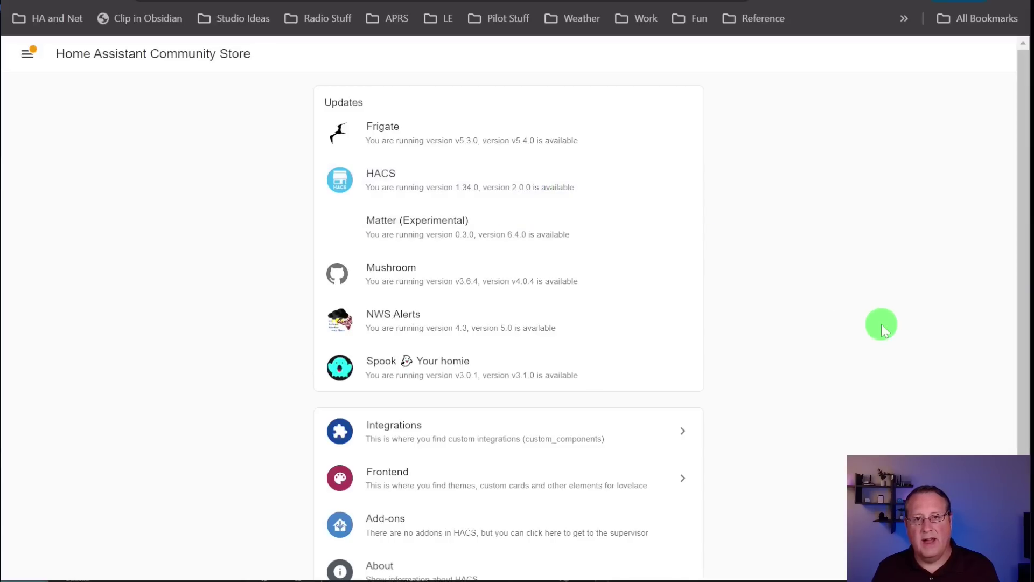
Review the HACS 2.0.0 pending update details, close them, and reopen HACS from the sidebar.
click(369, 192)
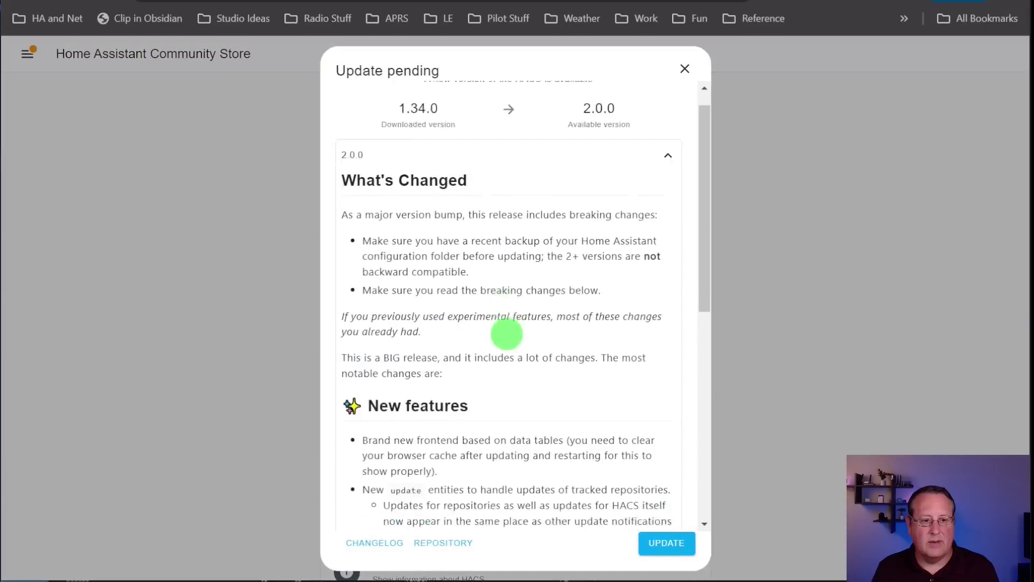
scroll(506, 334, down, 10)
scroll(541, 330, up, 12)
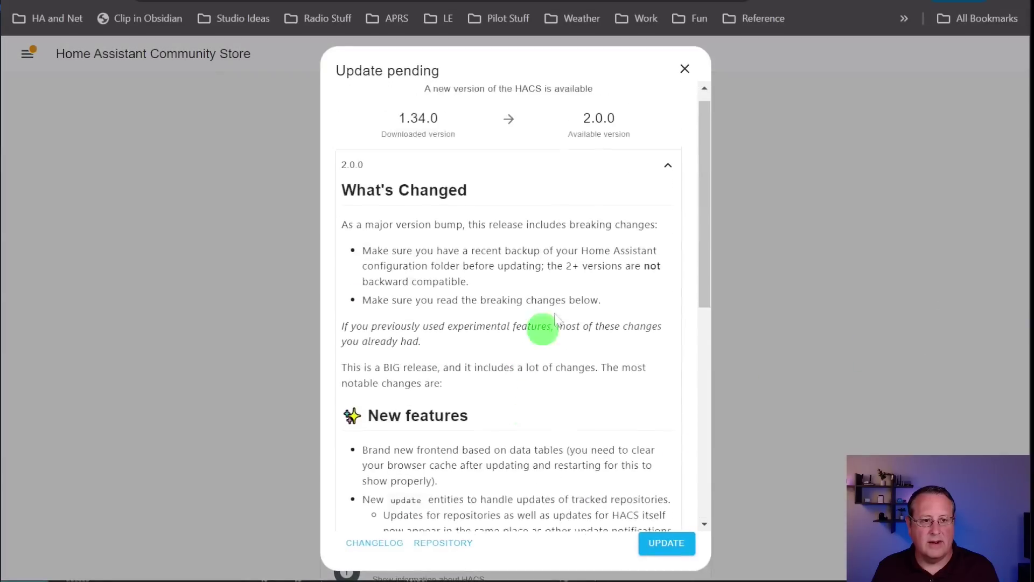
click(686, 69)
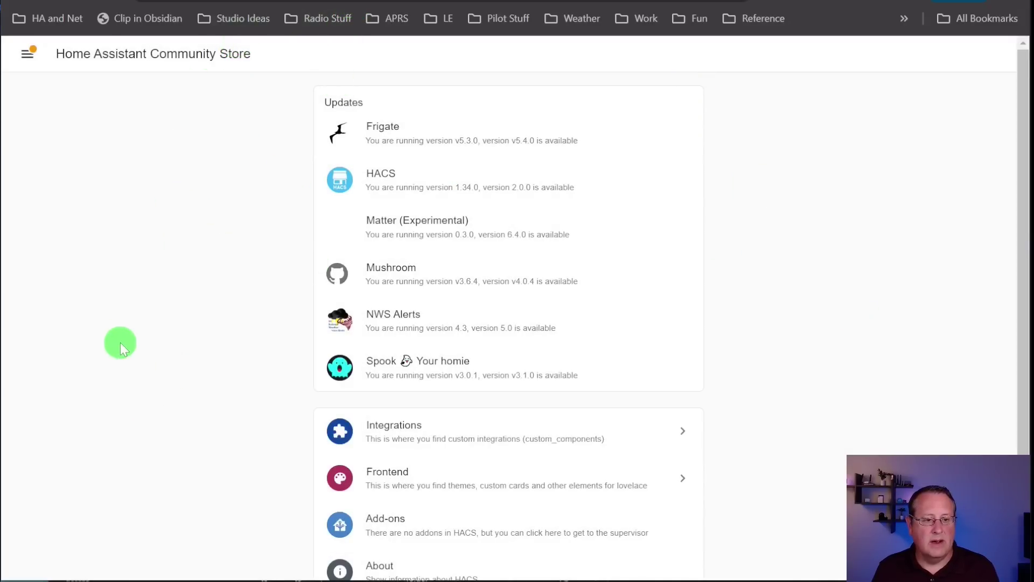
click(36, 63)
scroll(74, 377, down, 2)
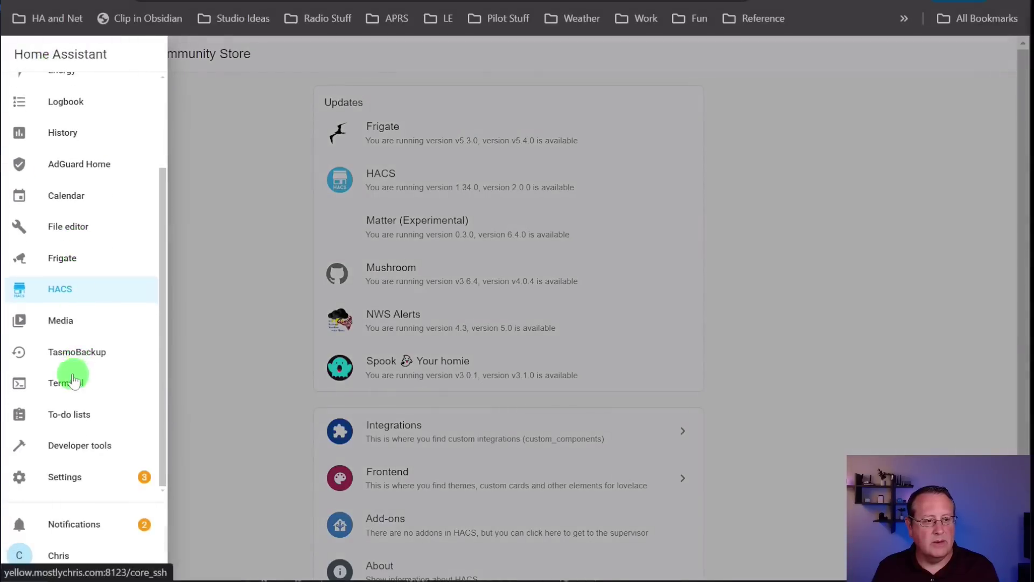
click(63, 289)
scroll(323, 392, down, 1)
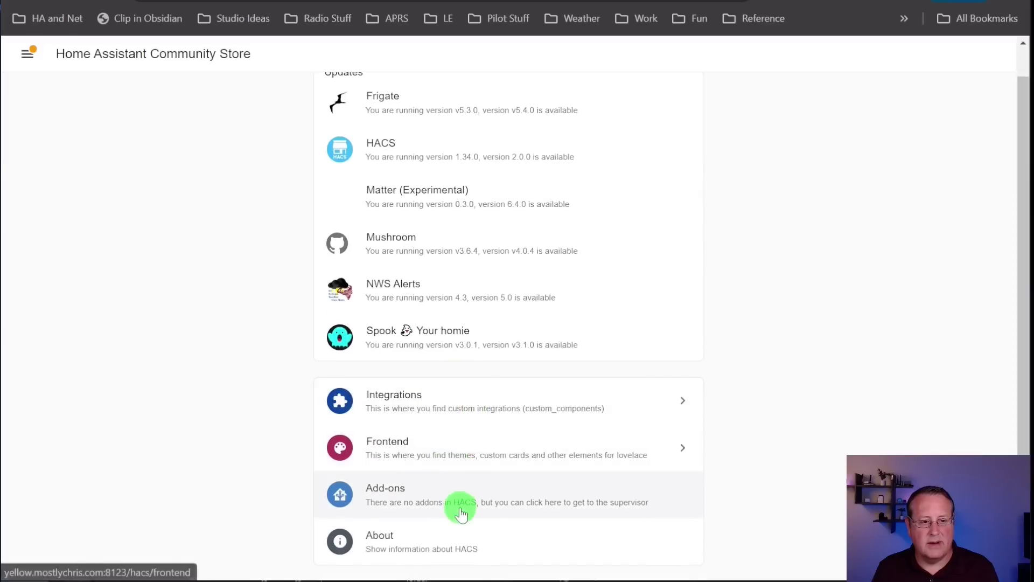
click(454, 414)
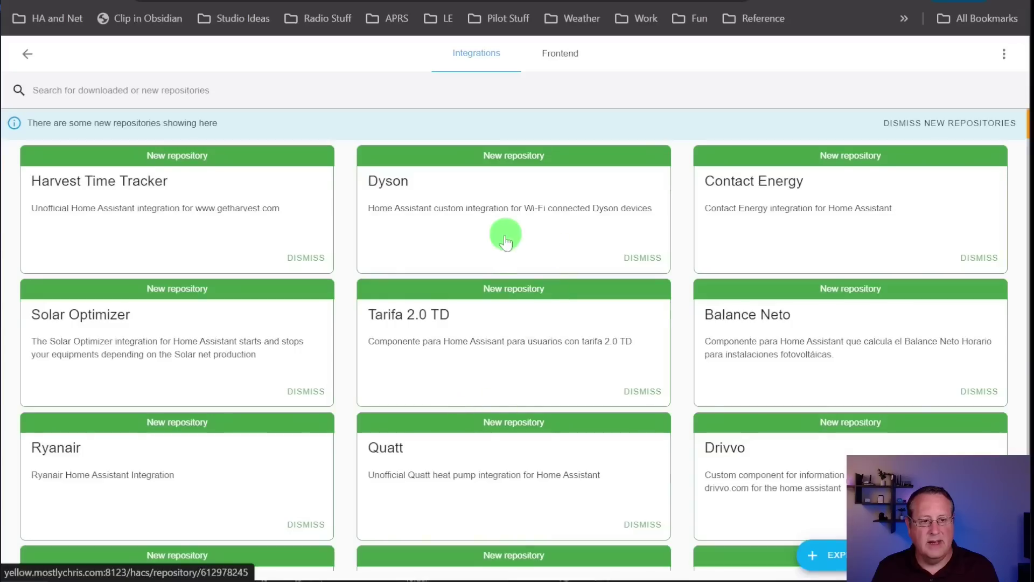
scroll(493, 258, down, 10)
scroll(487, 318, down, 20)
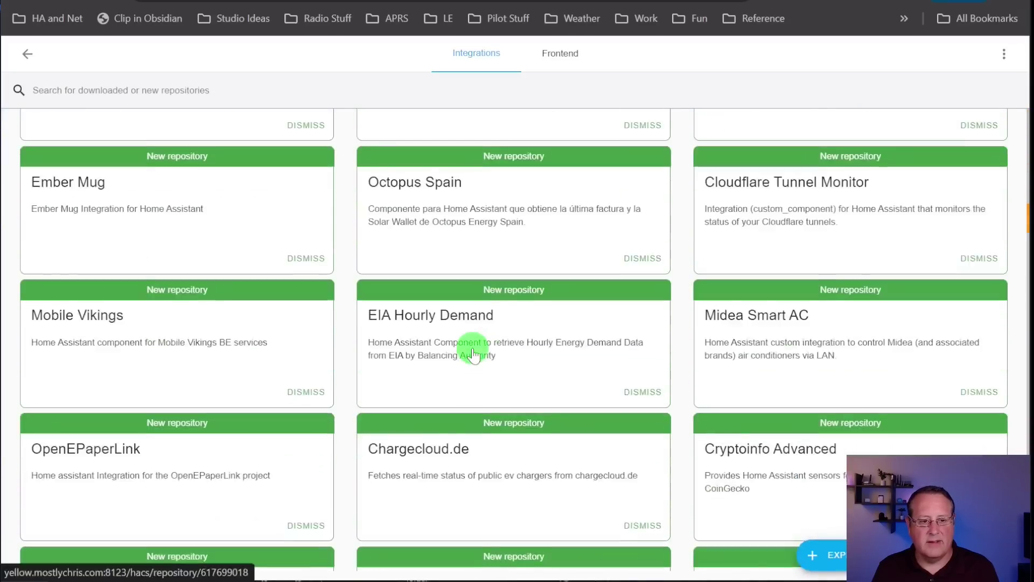
scroll(475, 356, down, 20)
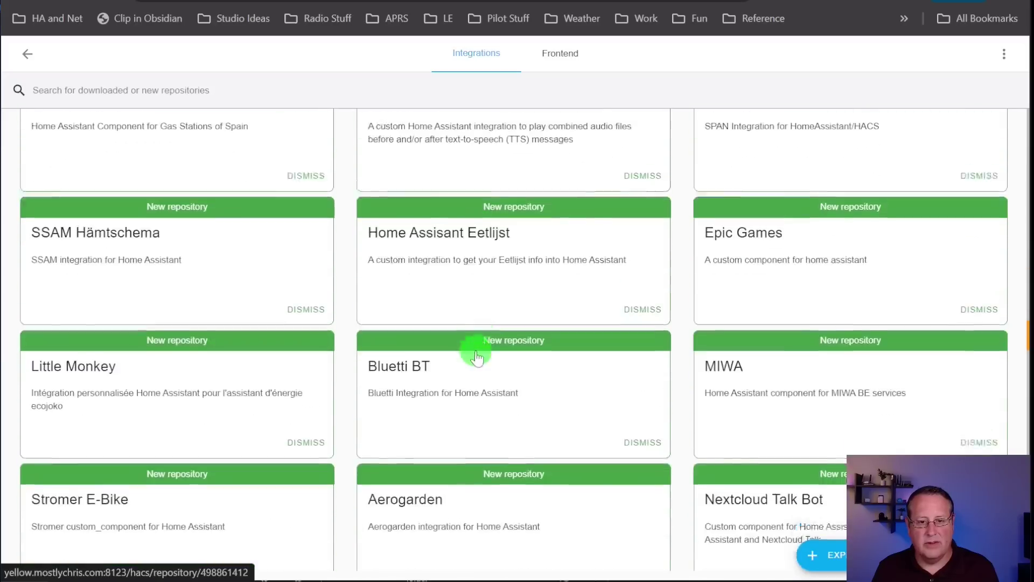
scroll(483, 360, down, 20)
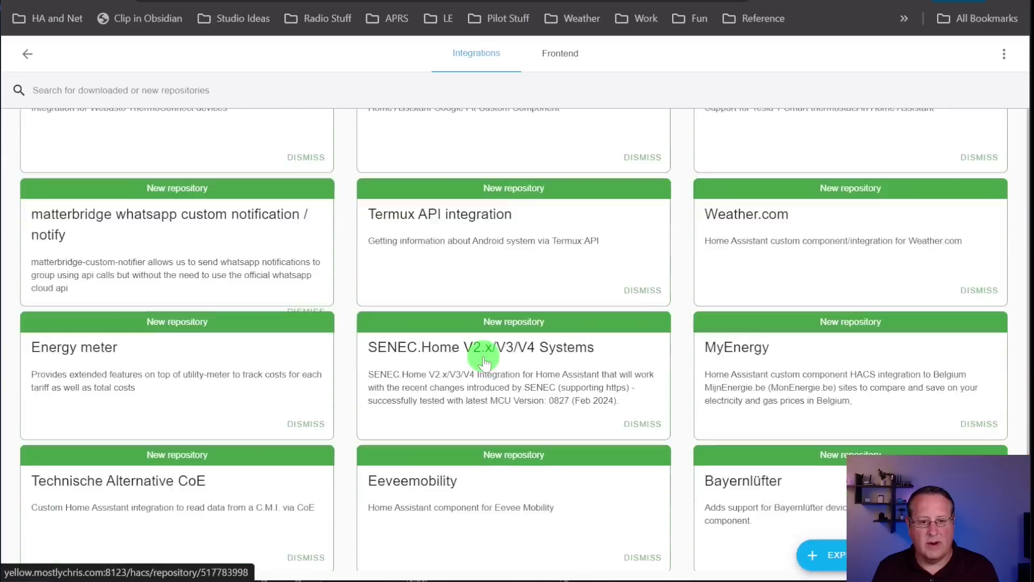
scroll(549, 351, down, 3)
scroll(155, 263, up, 6)
scroll(166, 388, down, 6)
scroll(445, 410, up, 3)
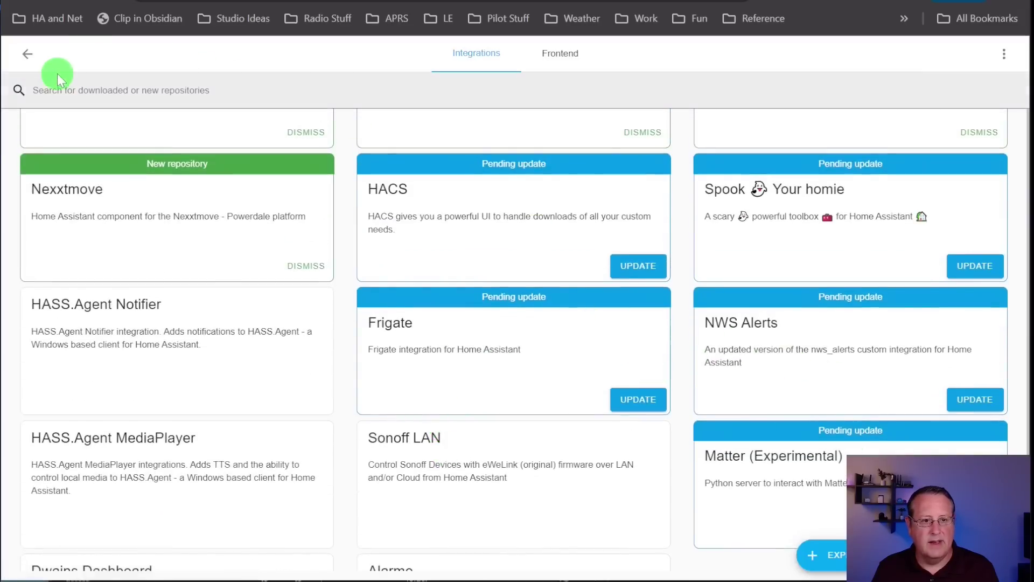
click(572, 59)
scroll(536, 265, down, 15)
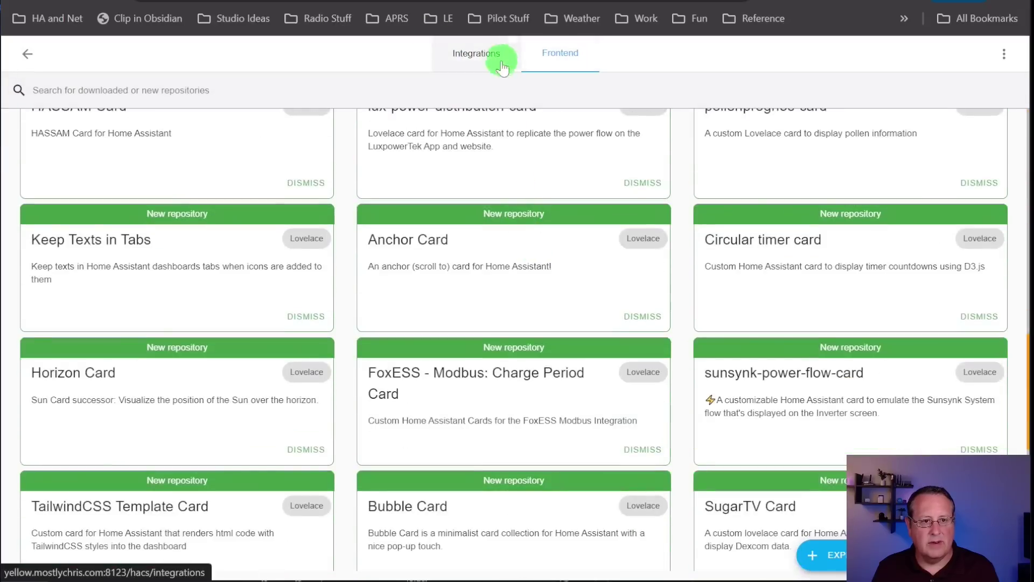
click(26, 53)
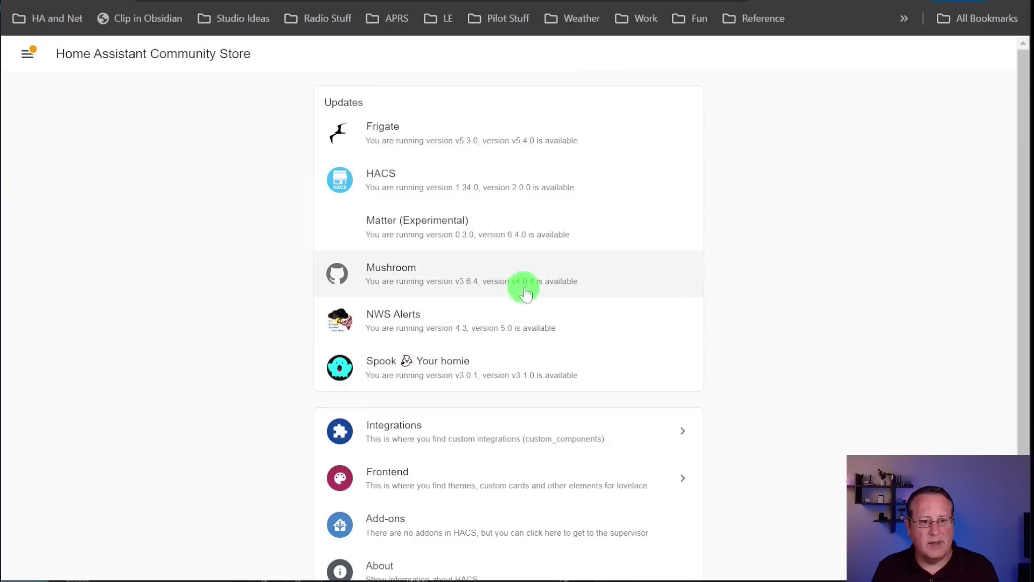
Open NWS Alerts' pending update to update it from 4.3 to 5.0.
click(508, 325)
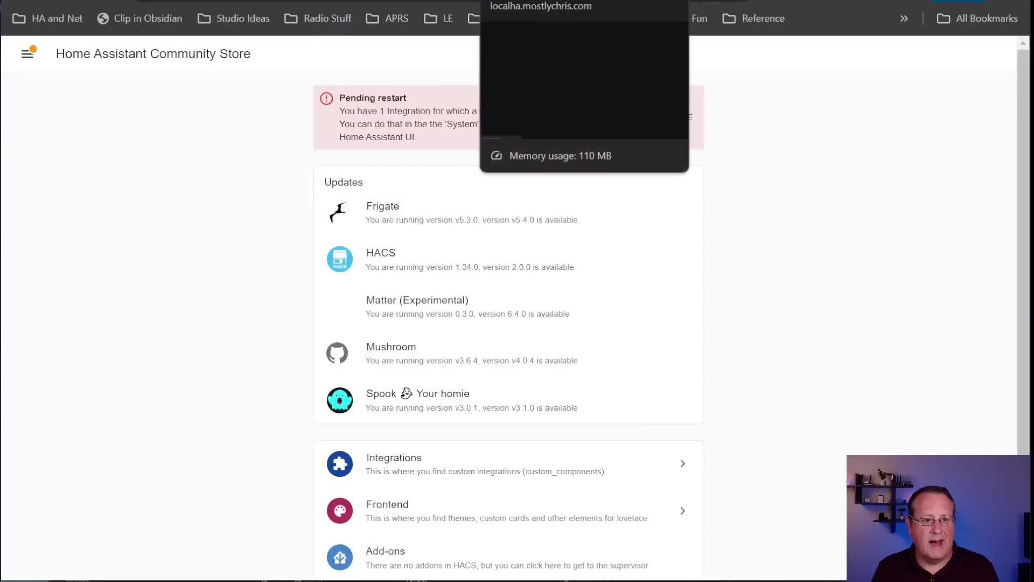
Open HACS from the sidebar in the other Home Assistant tab and zoom the repository table in.
click(539, 1)
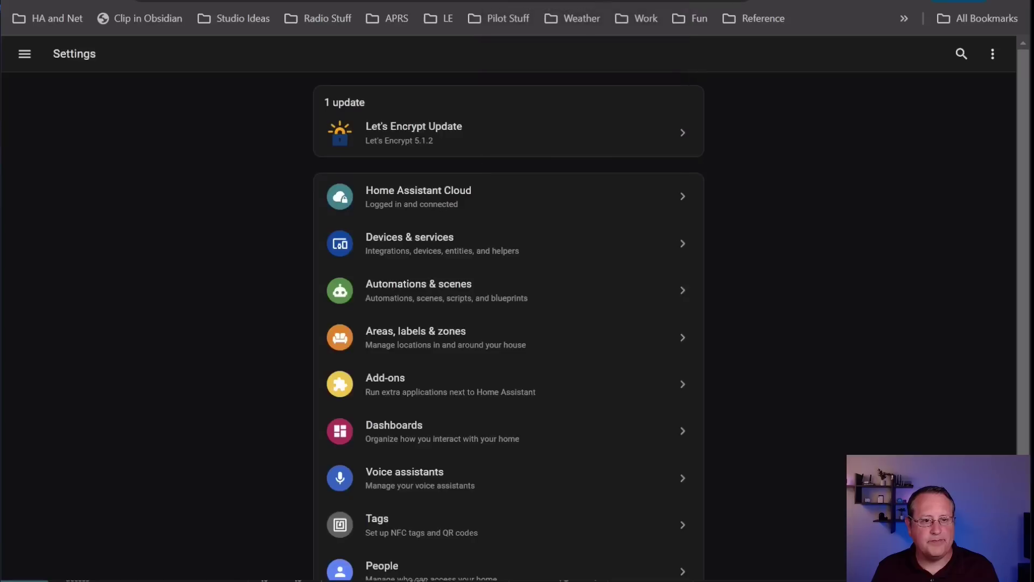
click(13, 56)
click(53, 365)
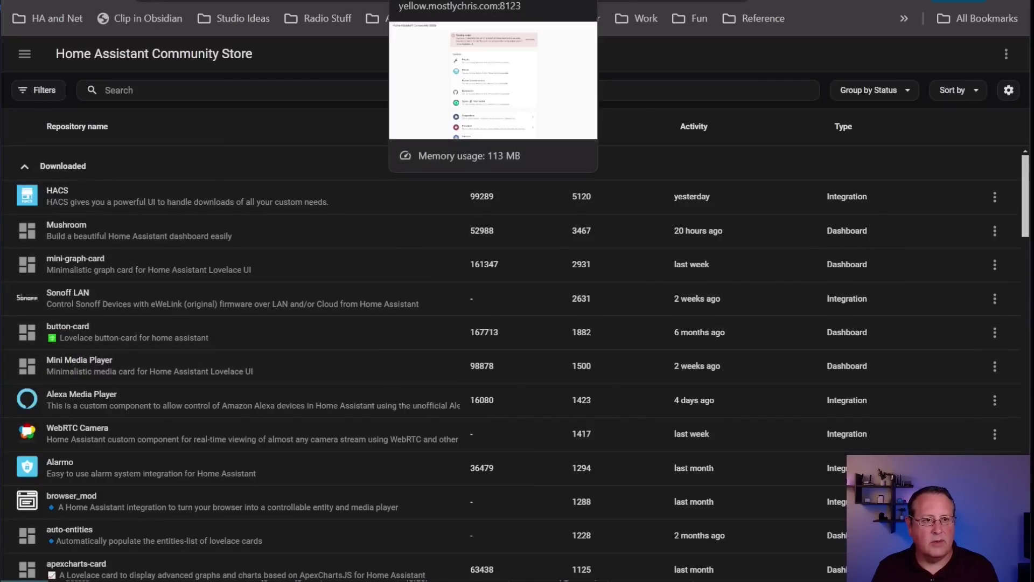
click(335, 408)
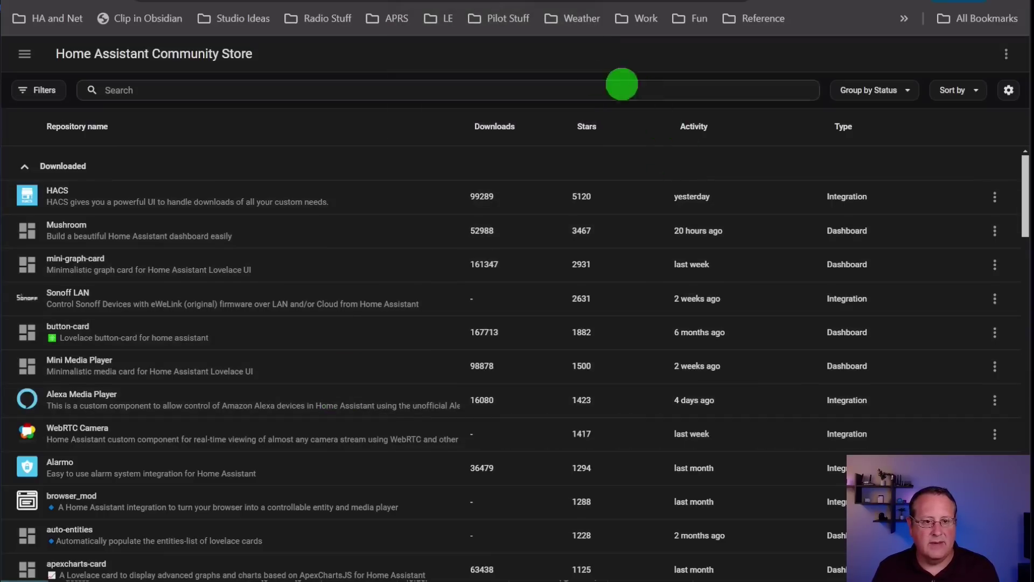
key(ctrl+plus)
key(ctrl+plus)
key(ctrl+plus)
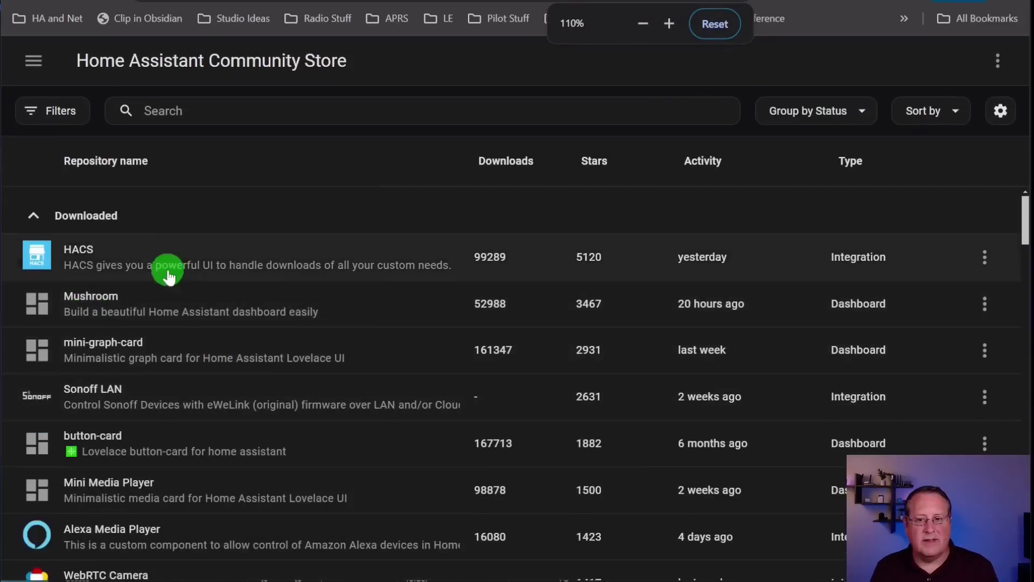
click(1000, 111)
scroll(487, 374, down, 1)
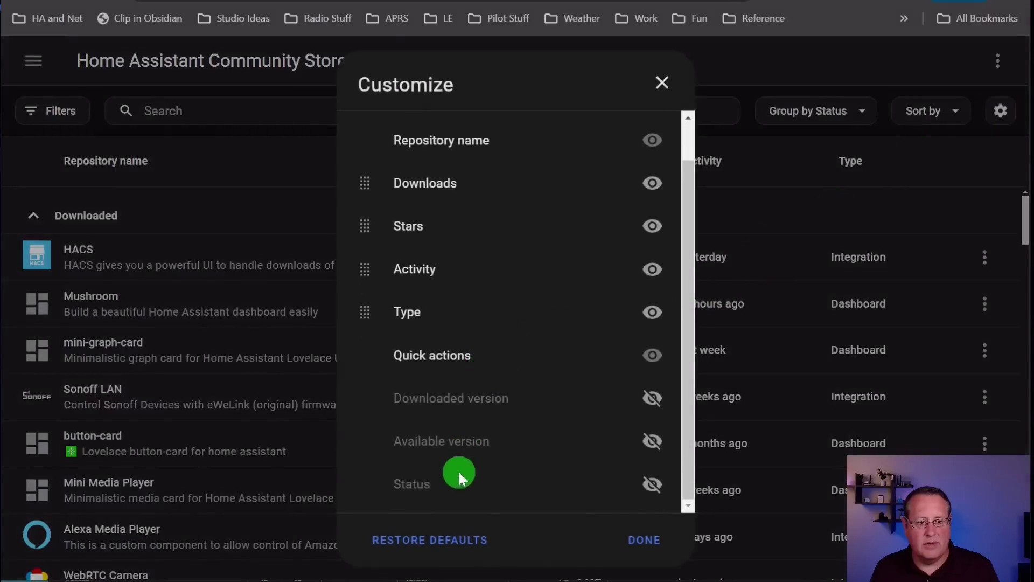
scroll(376, 368, up, 1)
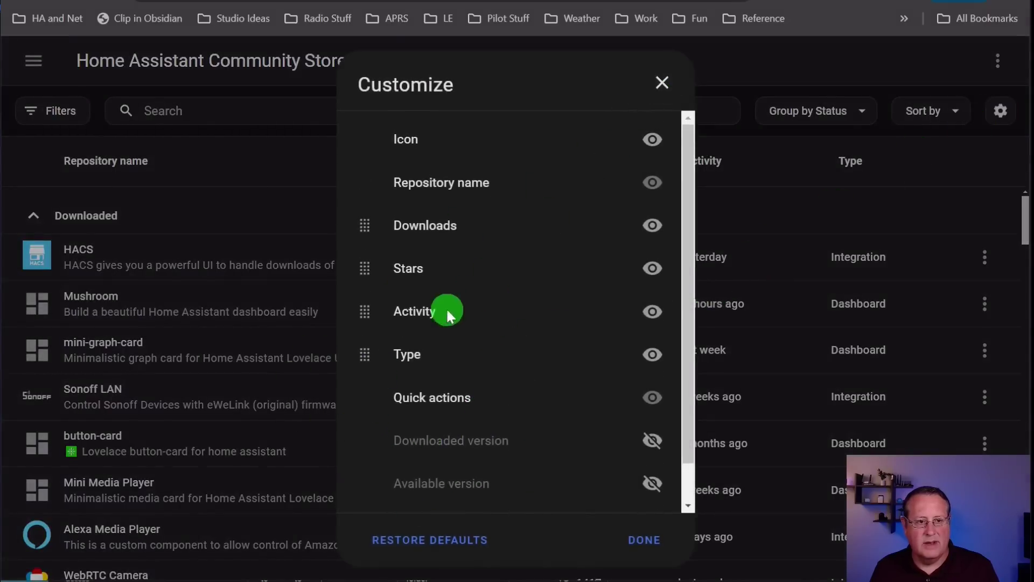
drag(366, 356, 512, 249)
click(666, 85)
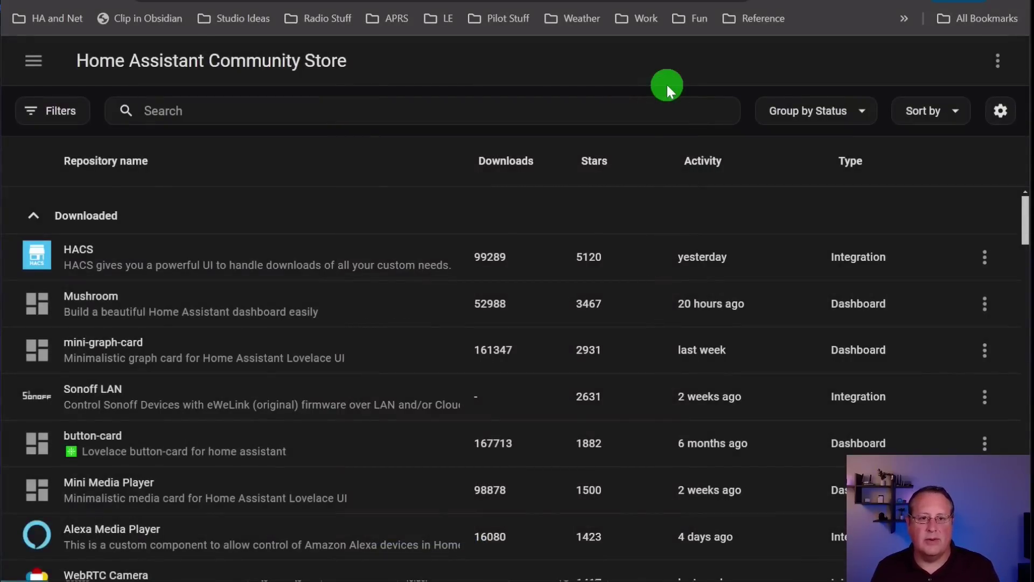
Review the Group by and Sort by options, then bring up the Filters panel.
click(852, 121)
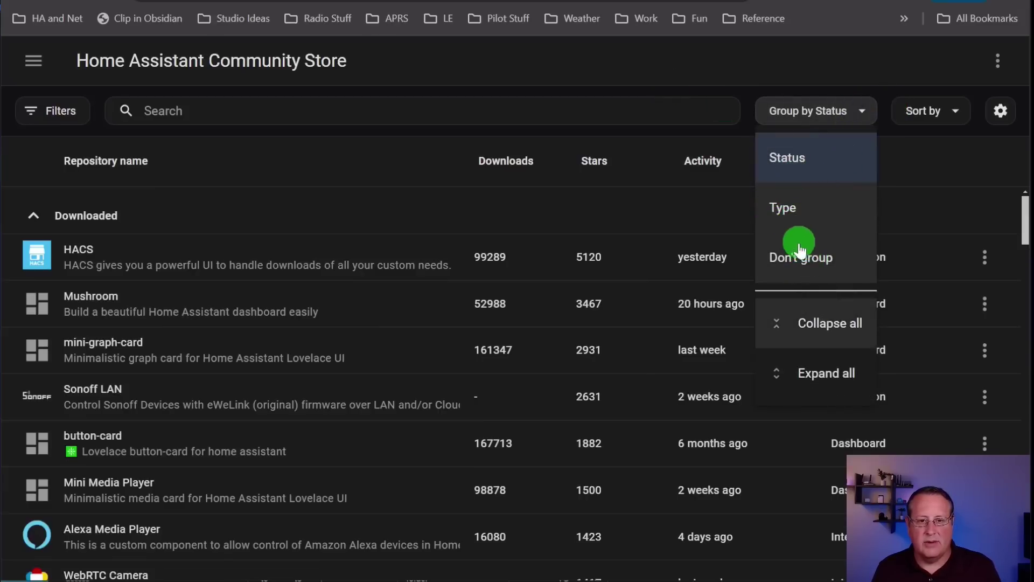
click(951, 111)
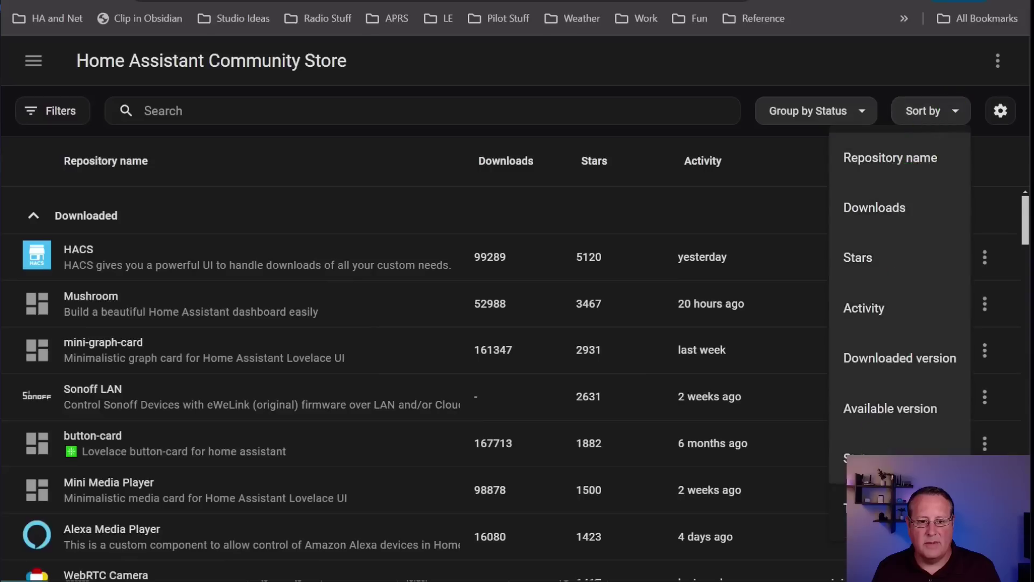
click(925, 115)
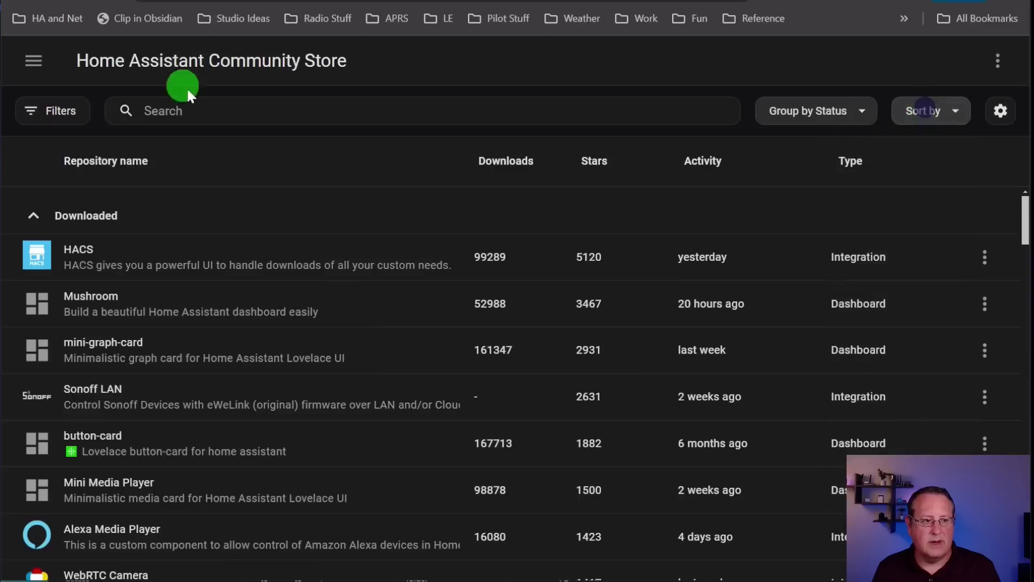
Open the store filters and set the Status filter to Pending update.
click(68, 117)
click(182, 217)
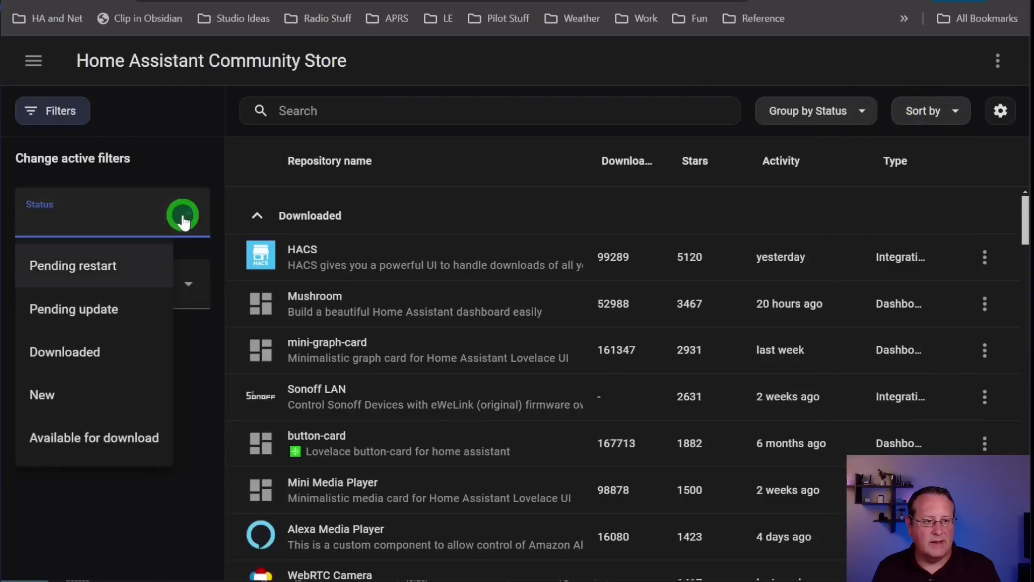
click(126, 323)
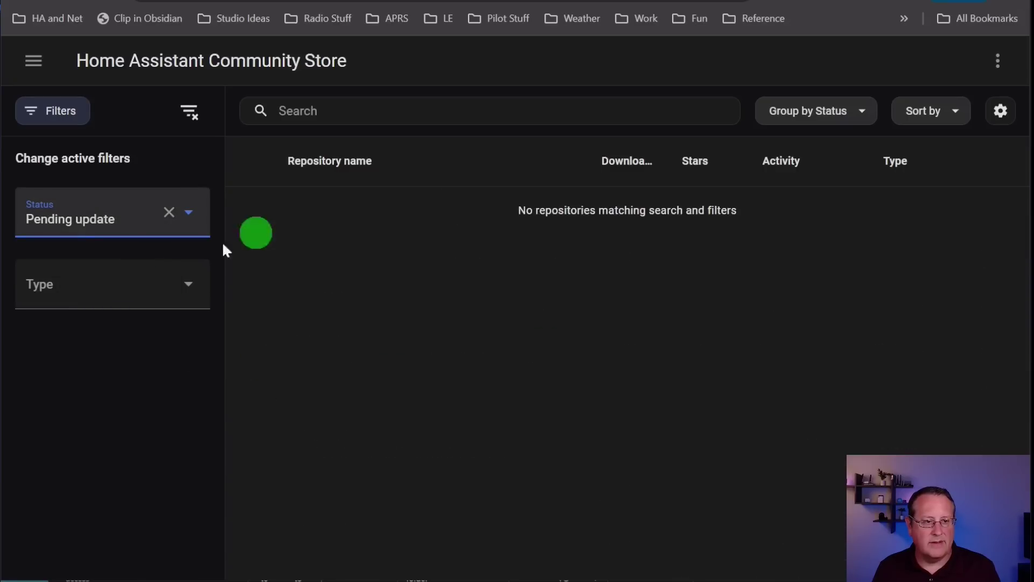
Switch the Status filter to Downloaded and scroll through the installed repositories.
click(197, 221)
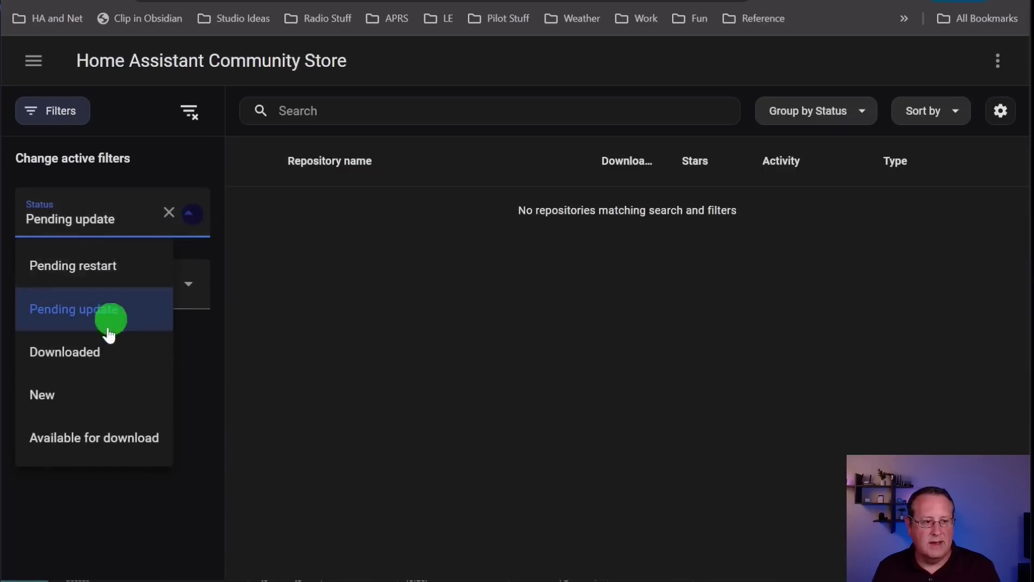
click(97, 361)
scroll(415, 312, down, 10)
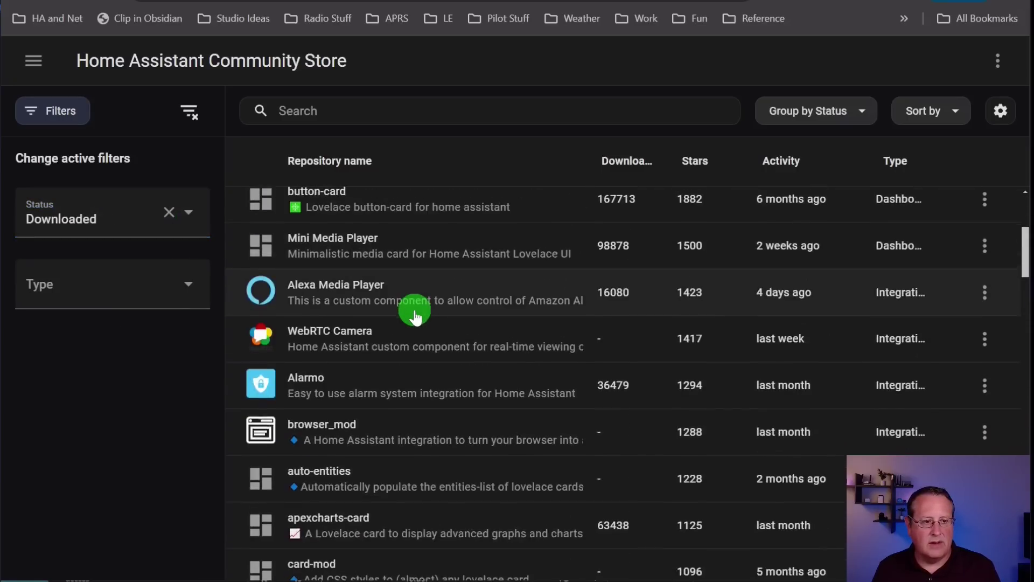
scroll(412, 318, down, 20)
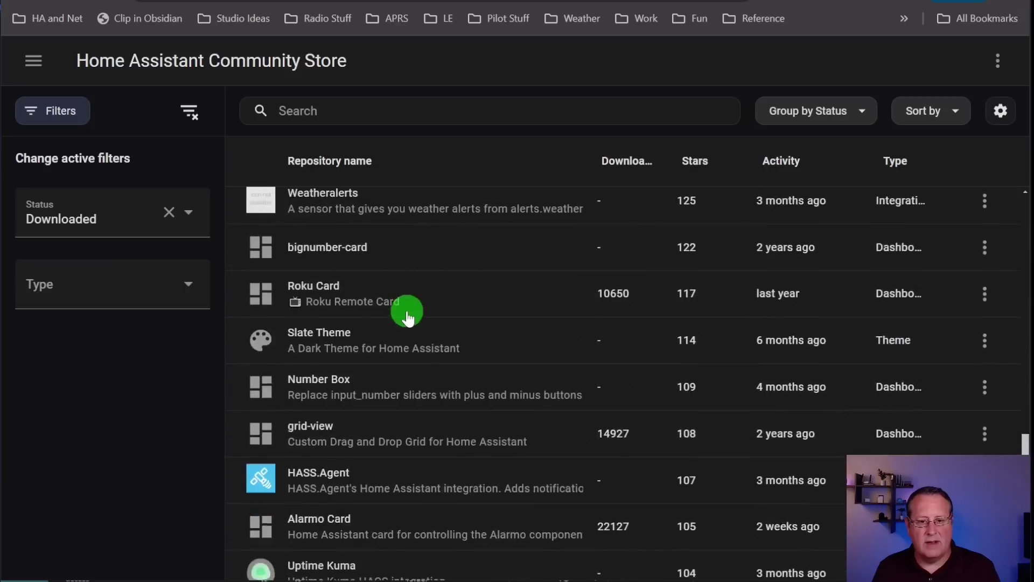
scroll(405, 322, up, 20)
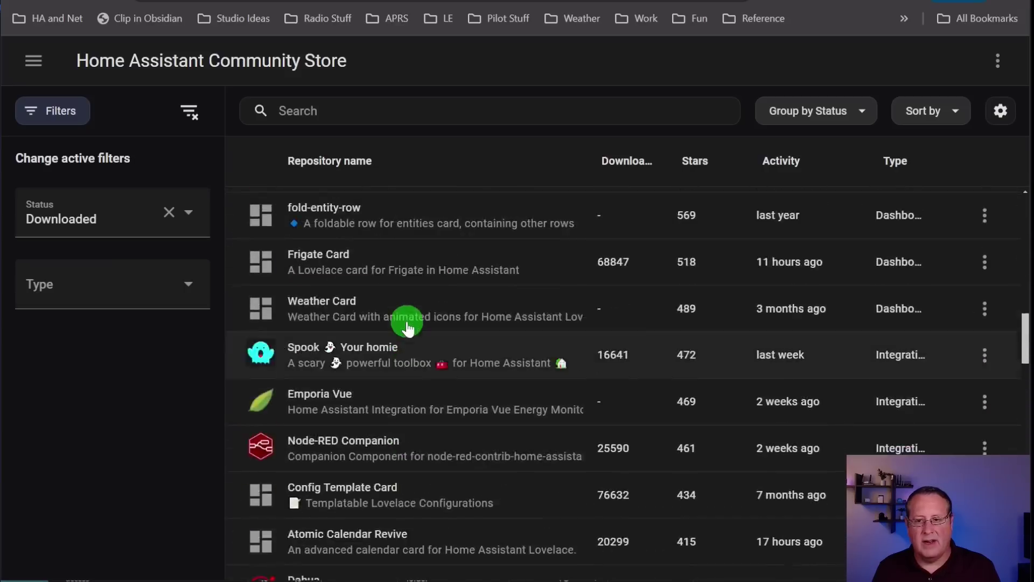
scroll(407, 330, up, 3)
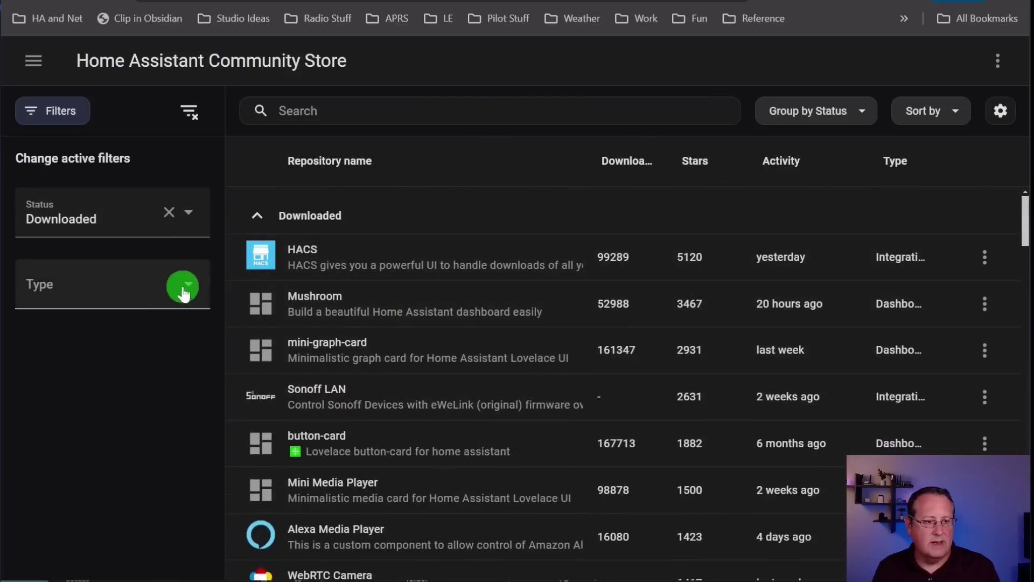
Set the Type filter to Integration and scroll the resulting list.
click(186, 291)
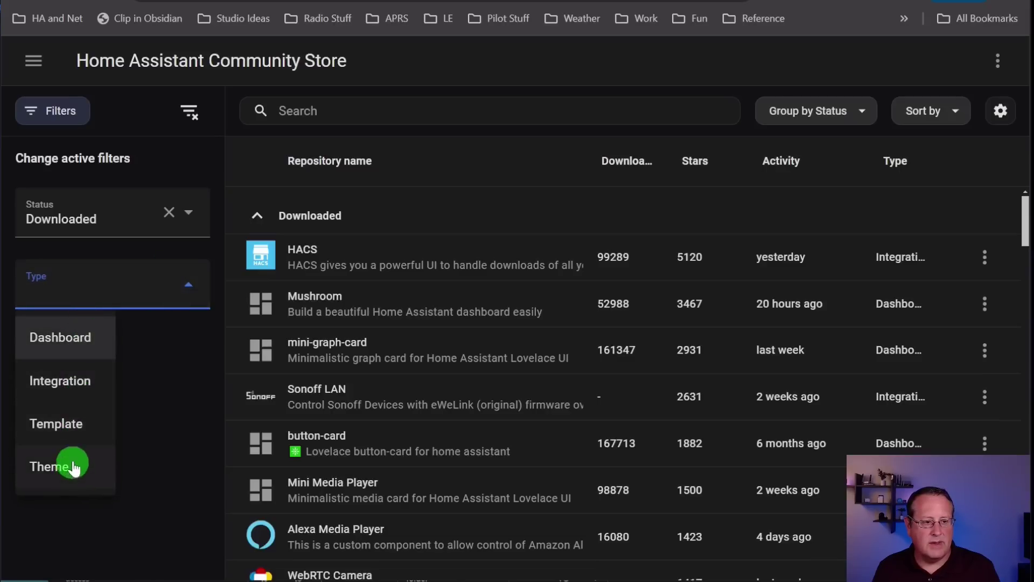
click(50, 380)
scroll(450, 270, down, 15)
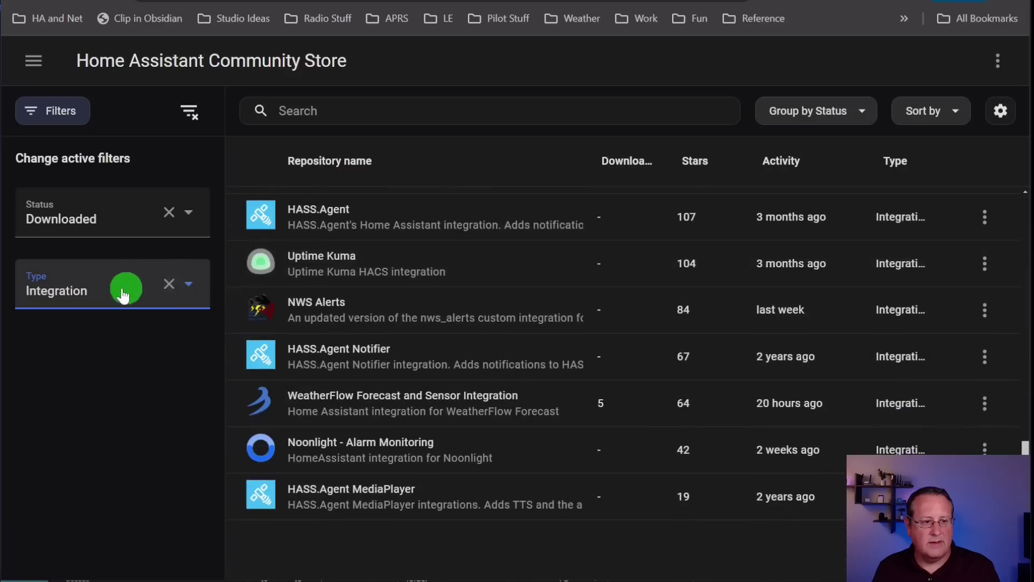
Change the Type filter to Dashboard and scroll through the dashboard repositories.
click(192, 294)
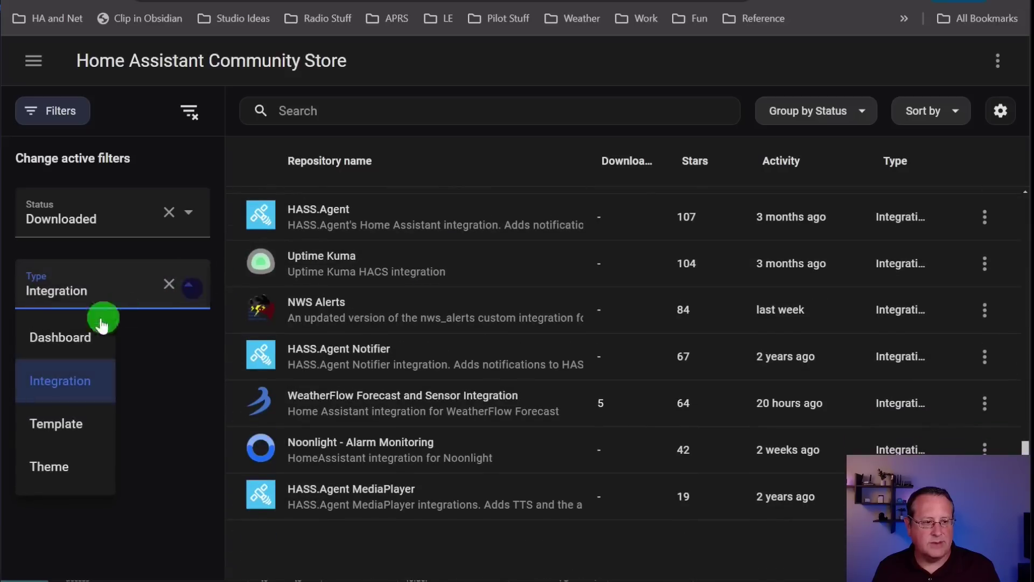
click(48, 334)
scroll(394, 372, up, 5)
scroll(393, 372, up, 10)
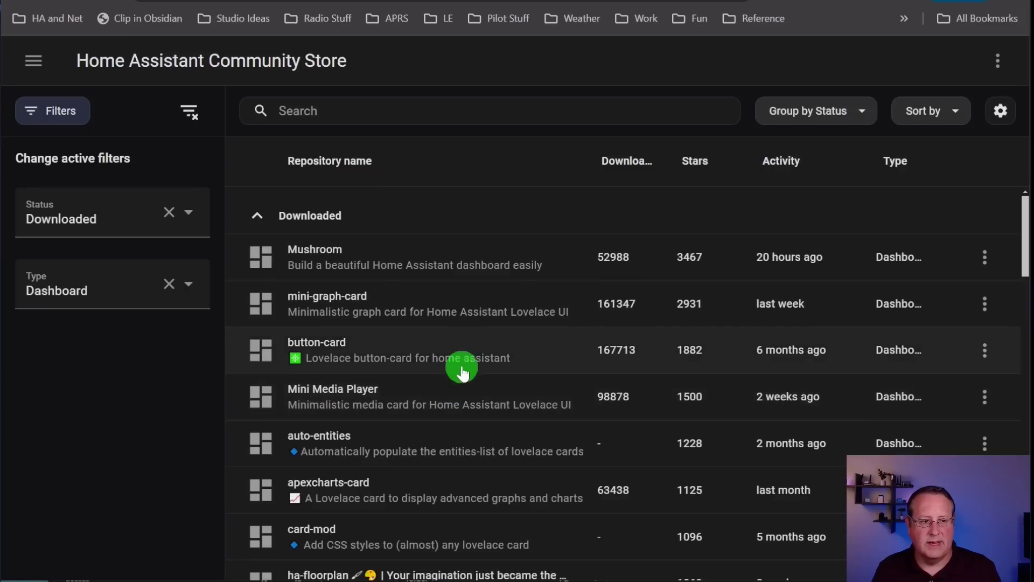
scroll(456, 367, down, 20)
scroll(450, 348, down, 5)
scroll(450, 348, up, 20)
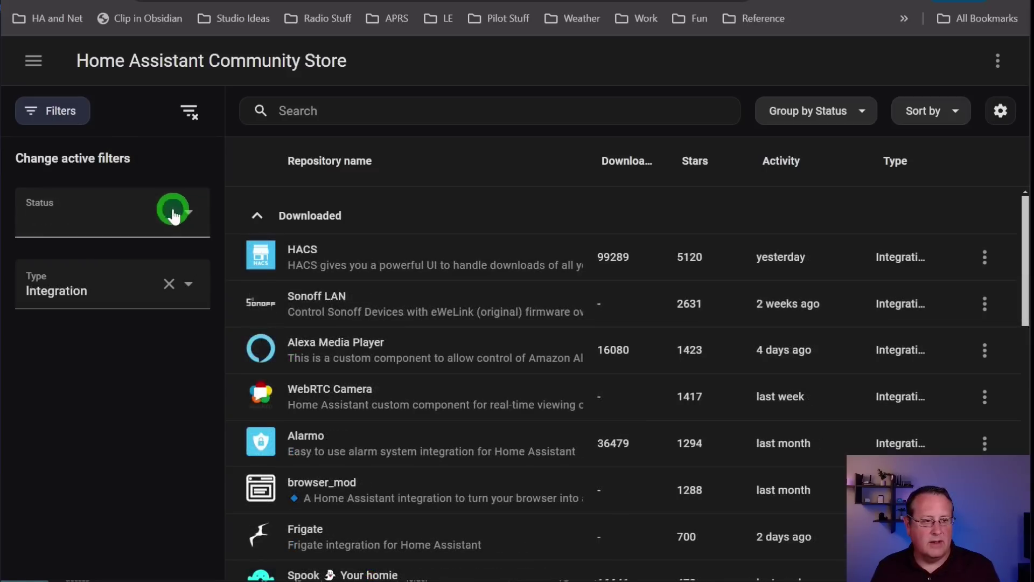
Clear the active filters and collapse the filter panel so the table spans full width.
click(169, 284)
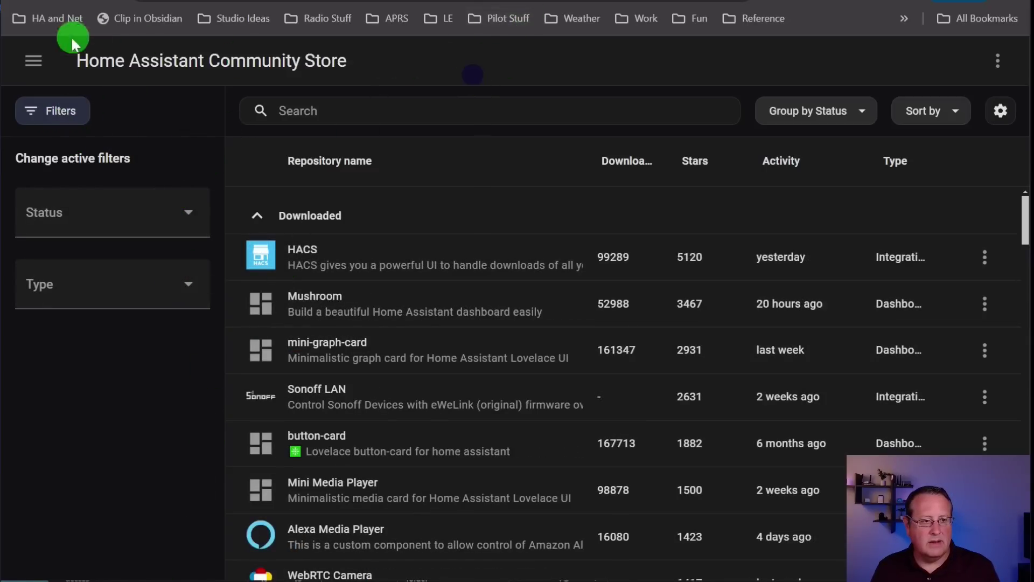
click(31, 62)
click(358, 60)
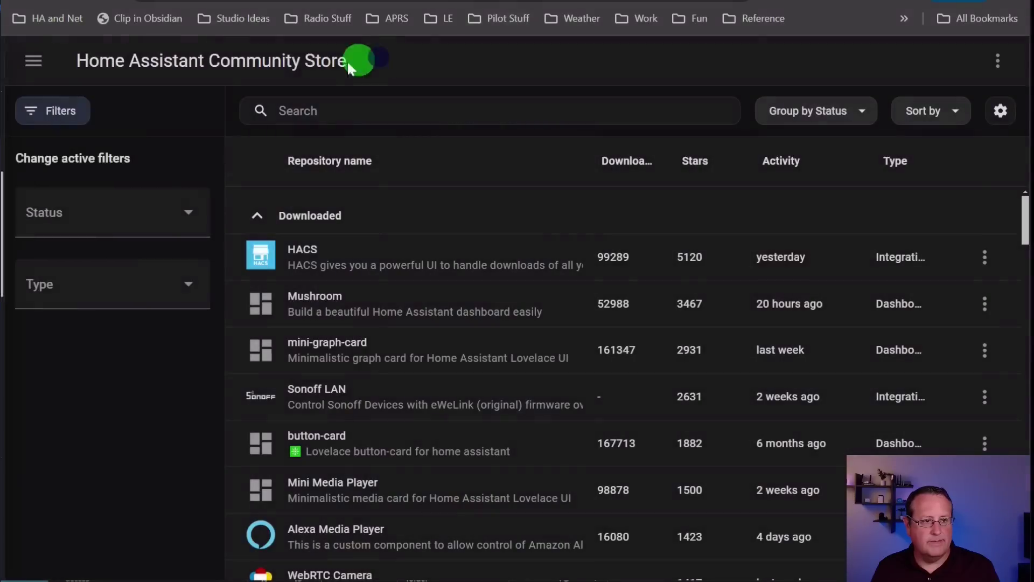
click(64, 118)
click(625, 186)
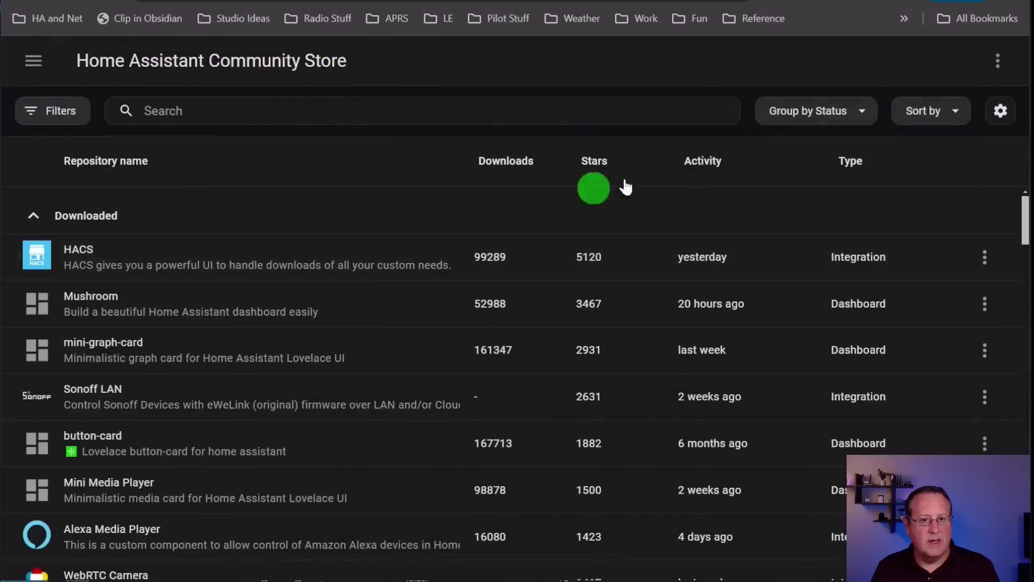
Group the repositories by Type, then switch grouping back to Status.
click(862, 116)
click(801, 208)
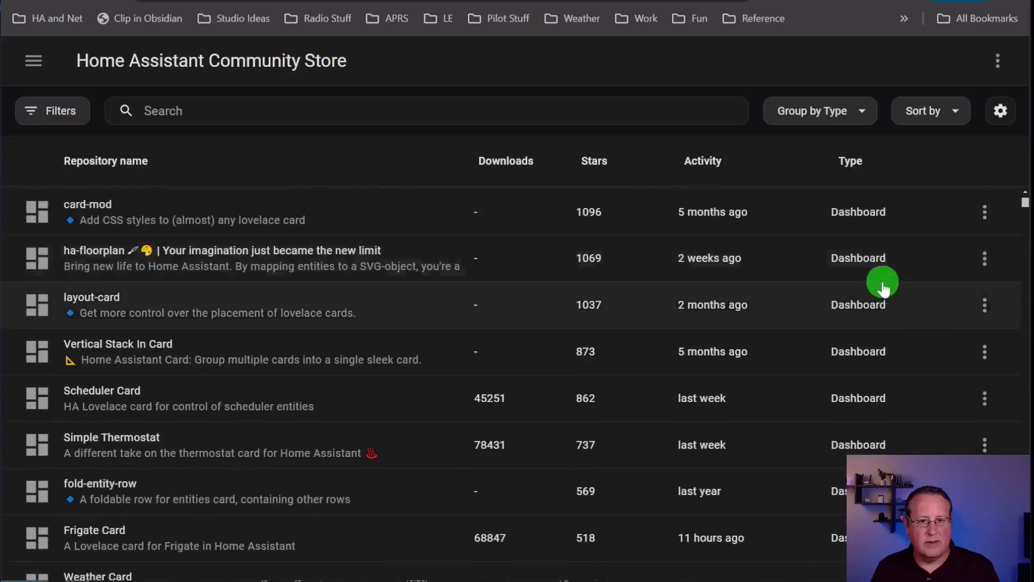
click(849, 119)
click(813, 156)
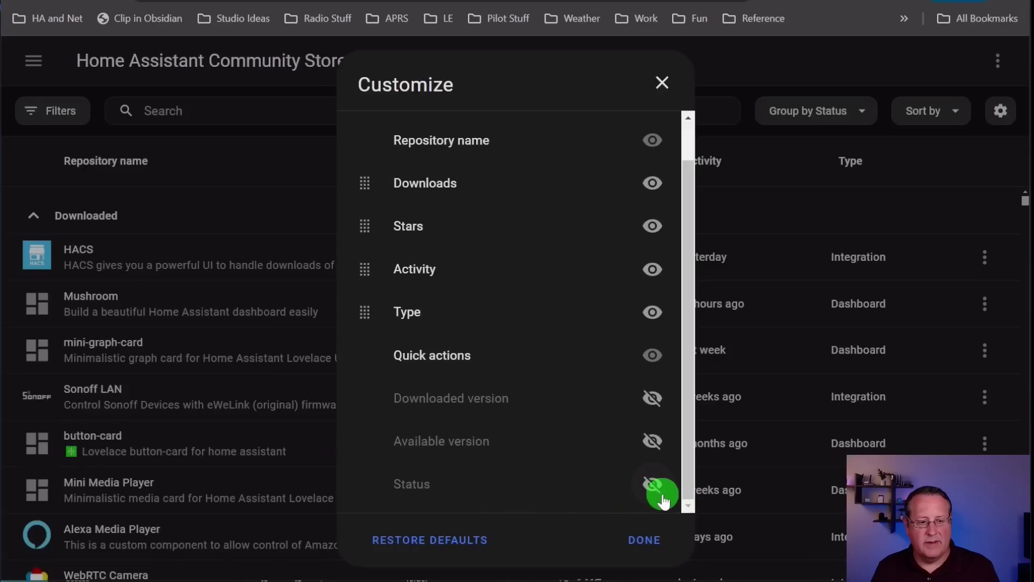
Make the Status column visible in the Customize dialog, confirm, and scroll the updated table.
click(653, 485)
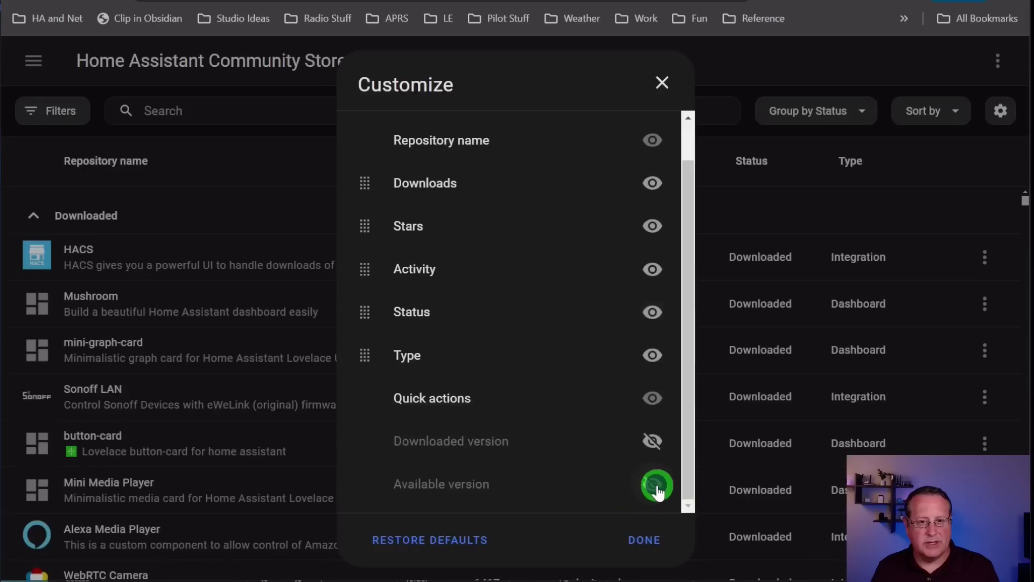
click(648, 540)
scroll(762, 371, down, 15)
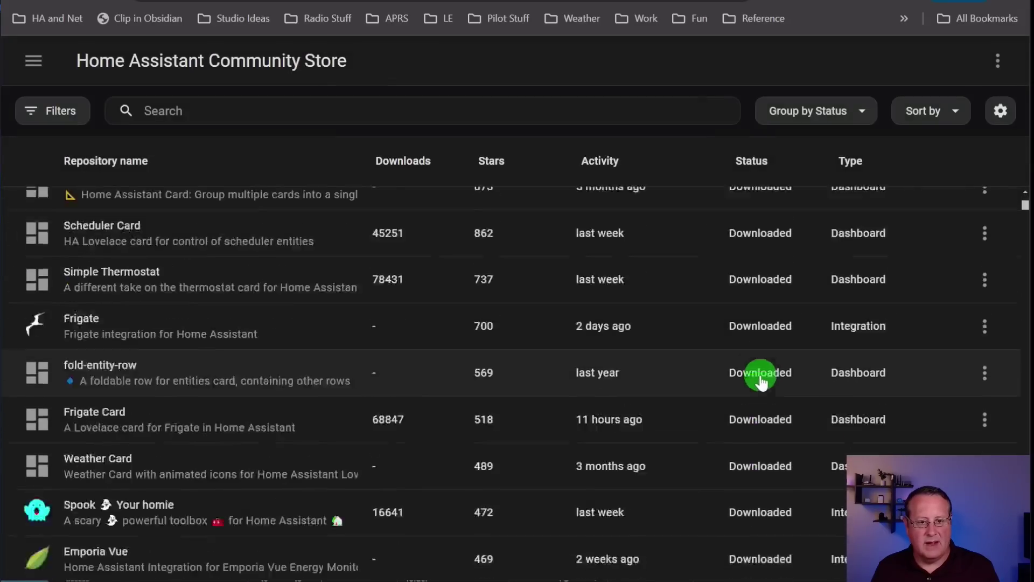
scroll(760, 377, down, 20)
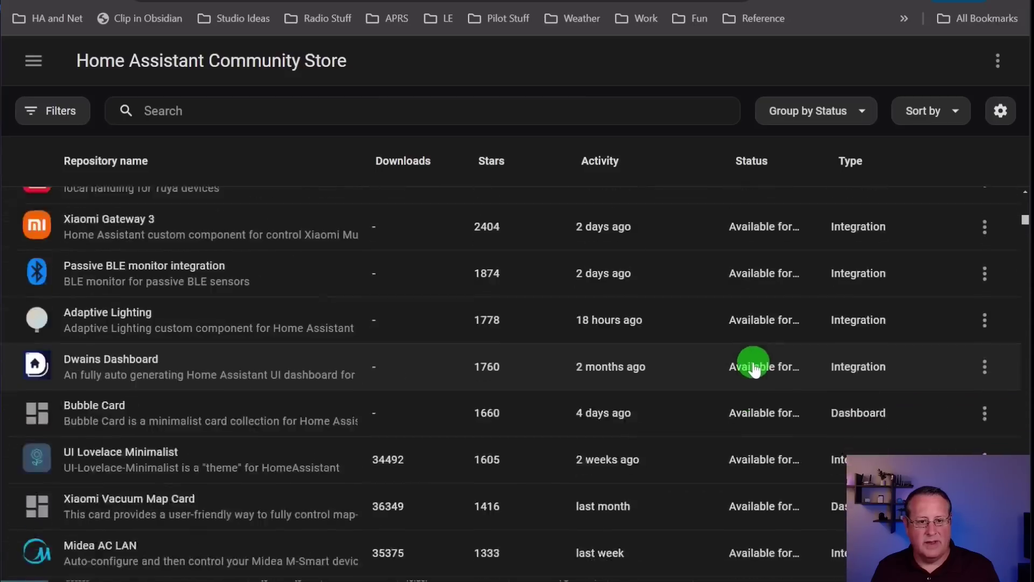
scroll(753, 367, up, 15)
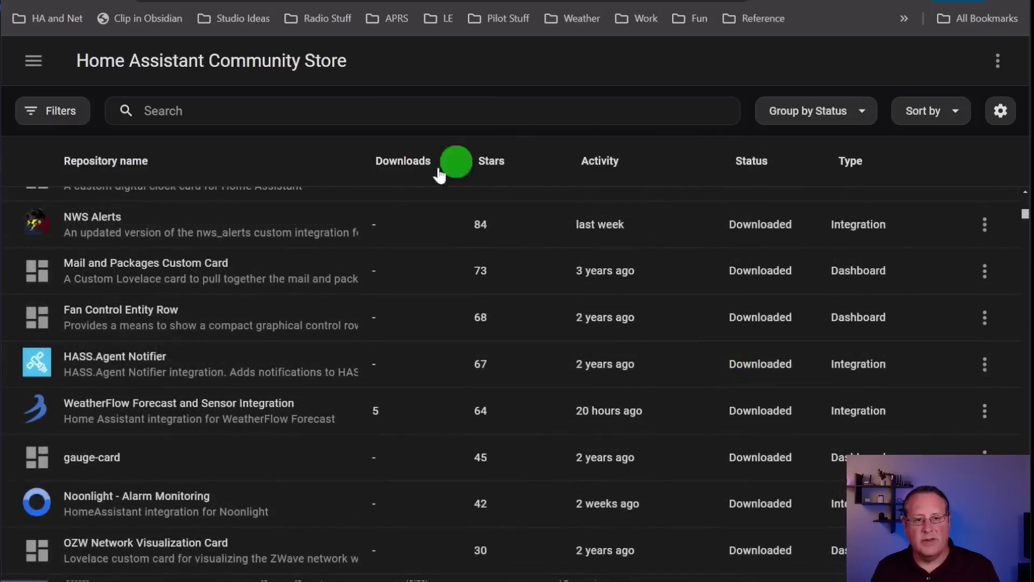
Filter the store's Status to New, then to Available for download.
click(59, 127)
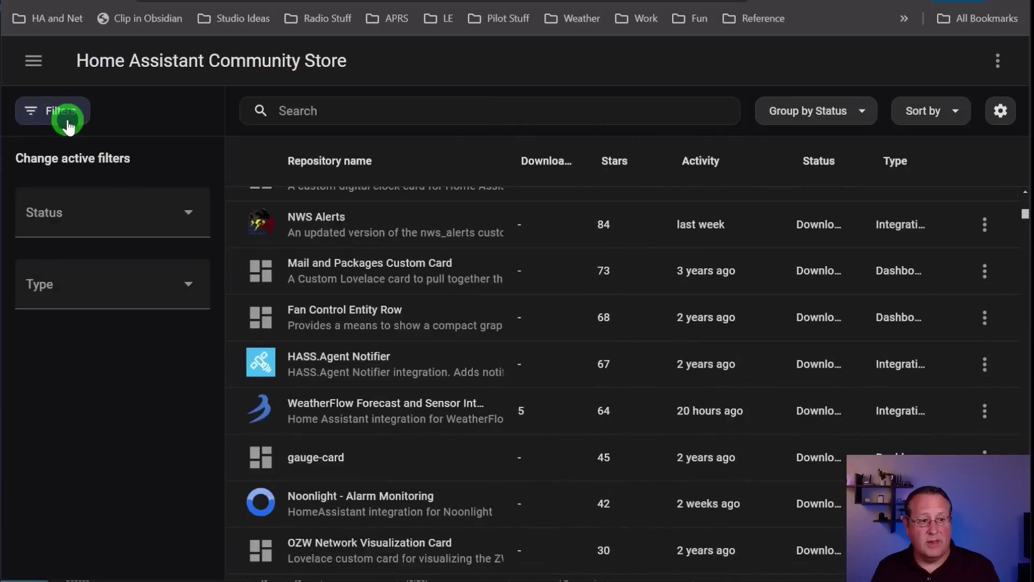
click(102, 223)
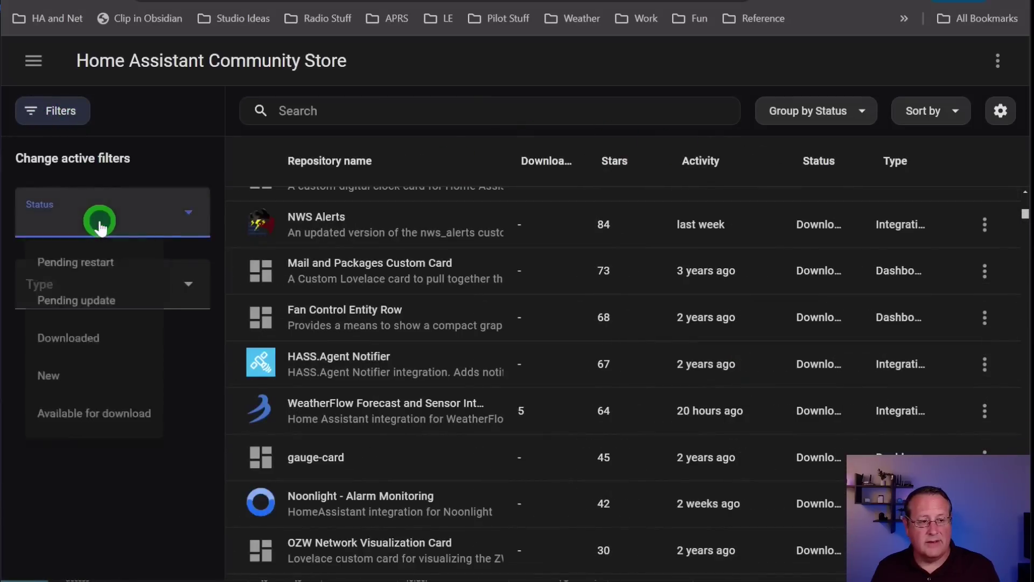
click(102, 398)
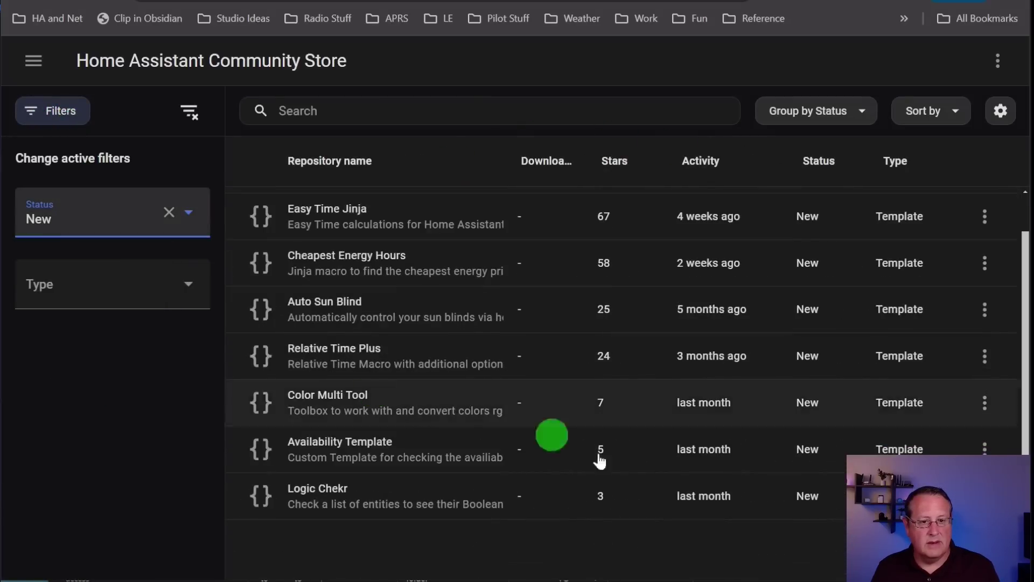
click(191, 217)
click(107, 437)
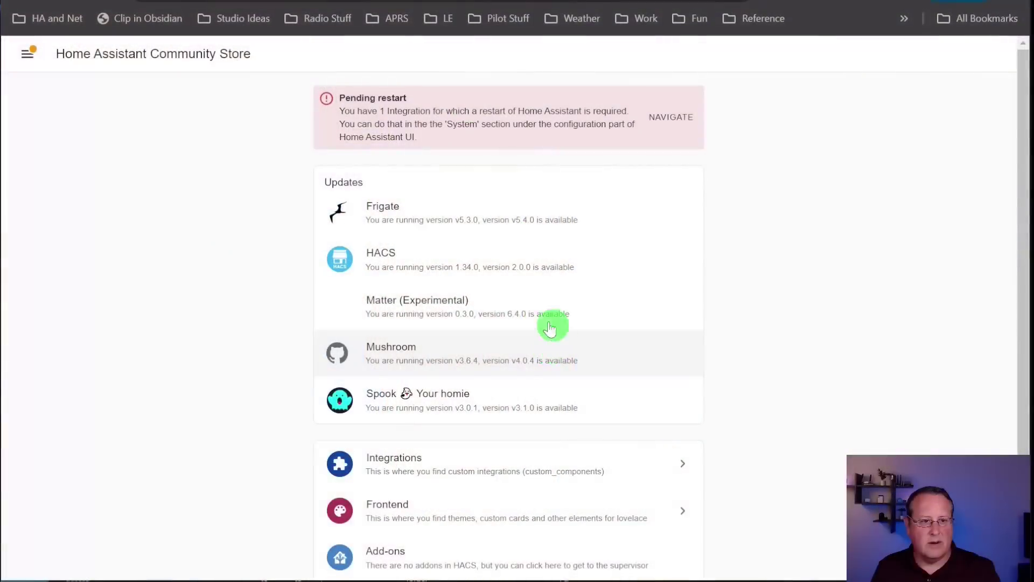
Open the pending HACS update details, zoom in, and read through the 2.0.0 release notes.
click(462, 270)
scroll(496, 399, down, 5)
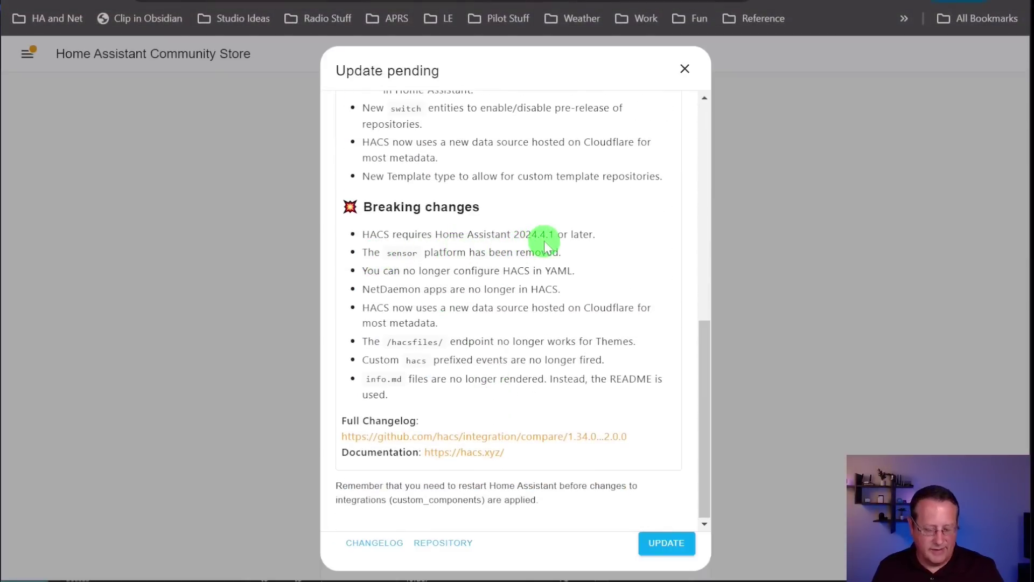
key(ctrl+plus)
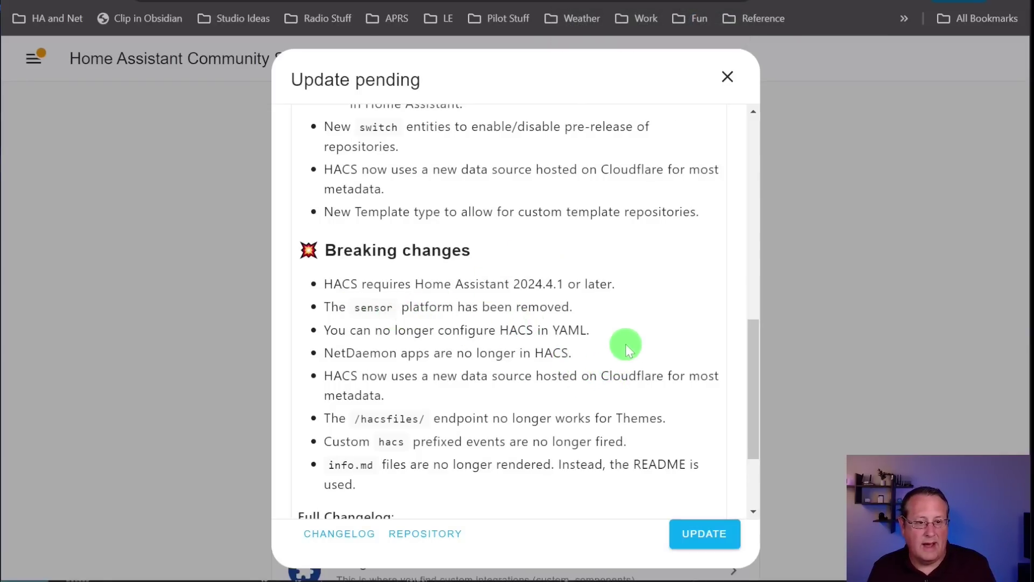
scroll(592, 350, down, 1)
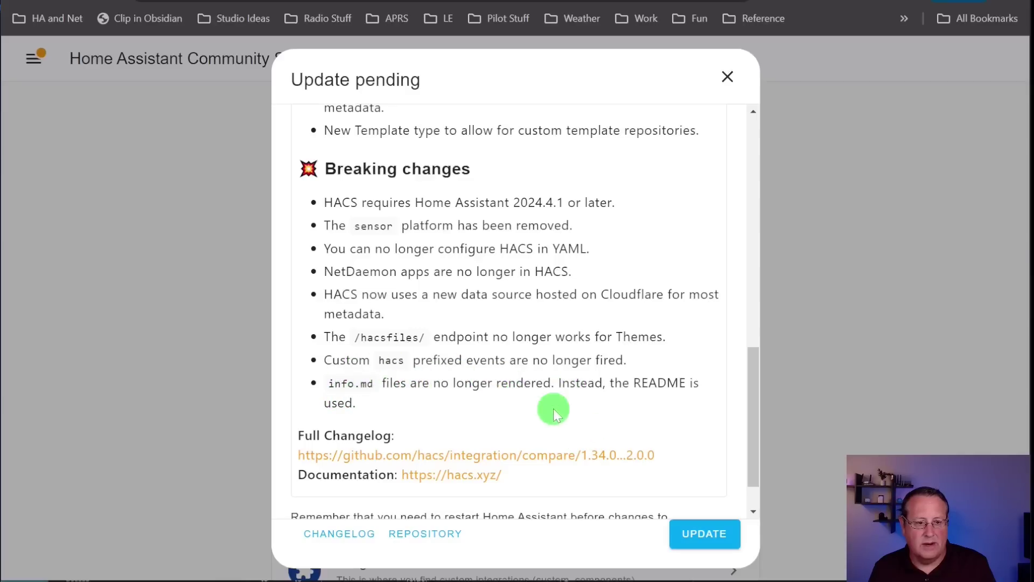
scroll(534, 387, down, 1)
scroll(534, 386, up, 12)
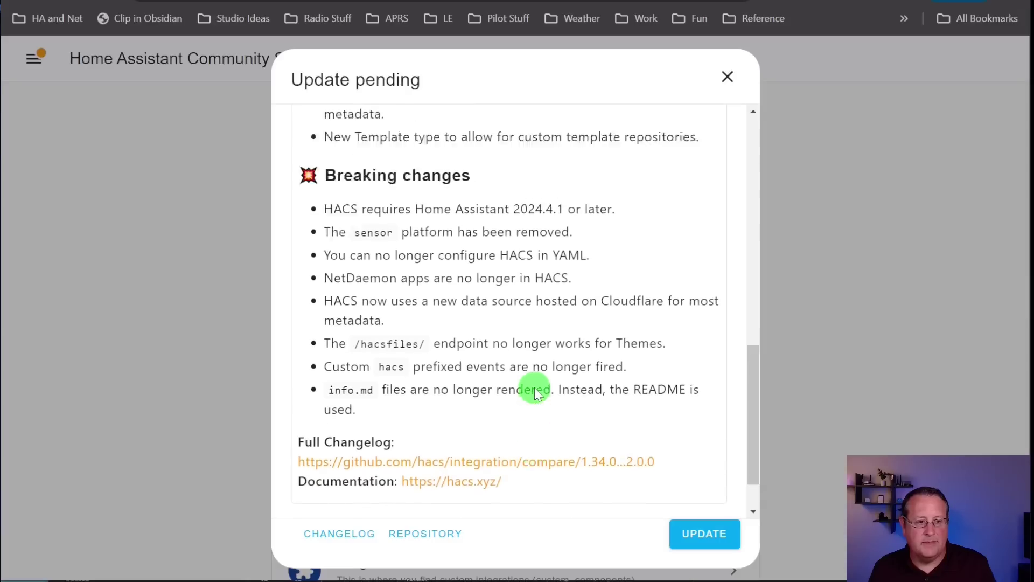
scroll(525, 382, down, 6)
scroll(525, 383, down, 6)
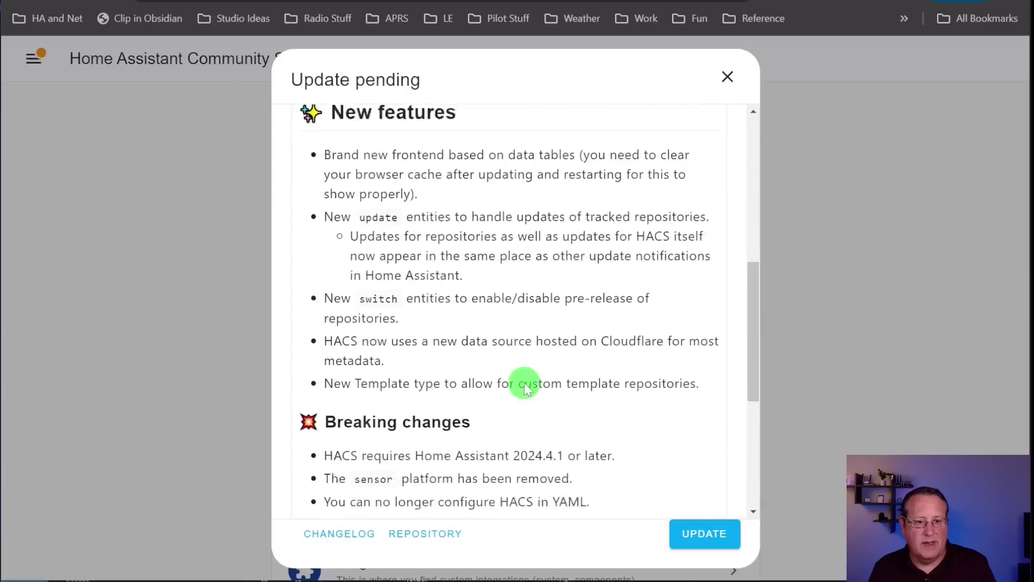
Install the HACS 2.0.0 update and wait for the store to reload.
click(701, 534)
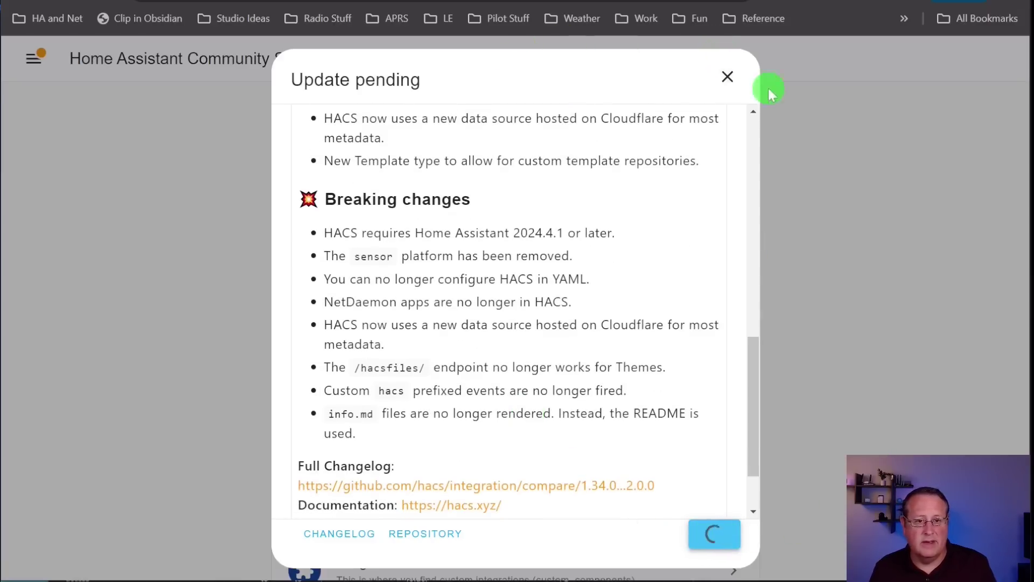
scroll(320, 315, down, 3)
scroll(317, 318, up, 3)
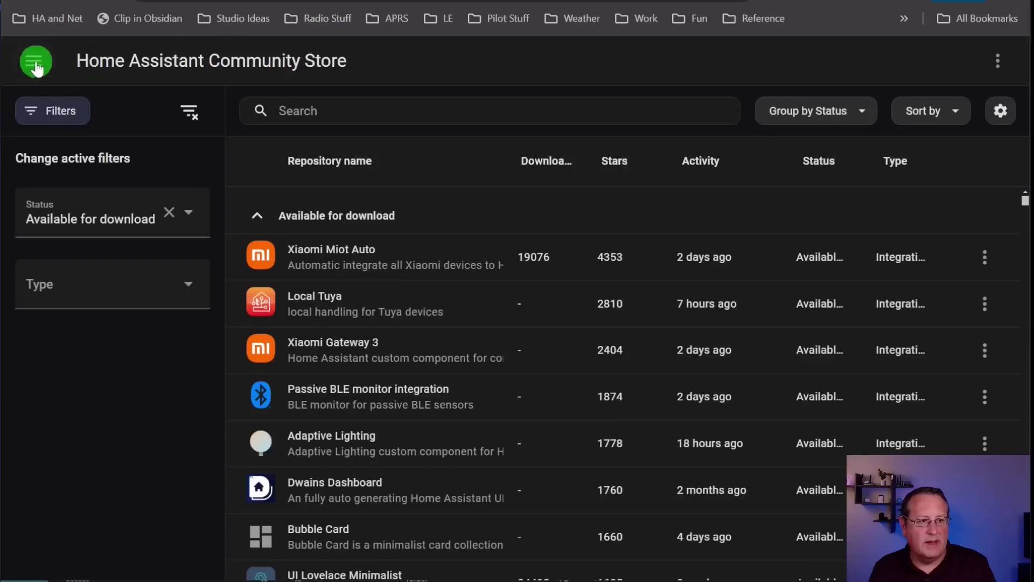
Reduce the page zoom and open Settings from the sidebar to view listed updates.
click(33, 58)
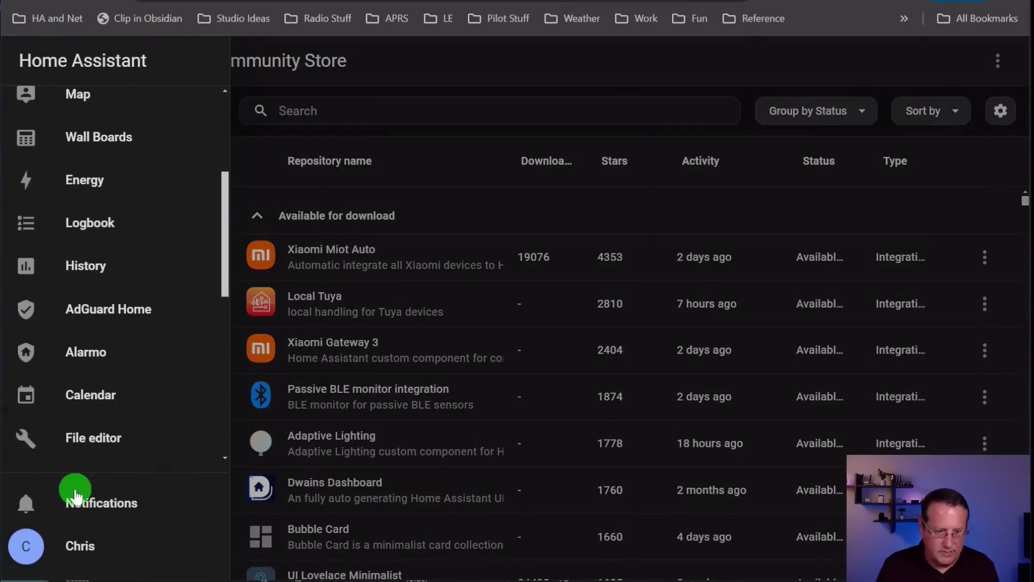
key(ctrl+minus)
scroll(135, 358, down, 7)
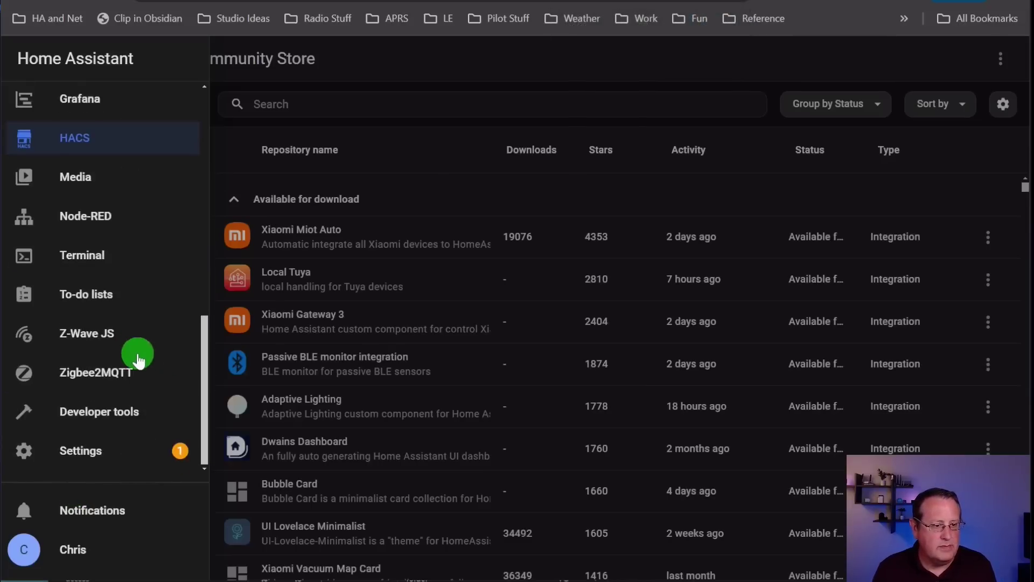
click(91, 452)
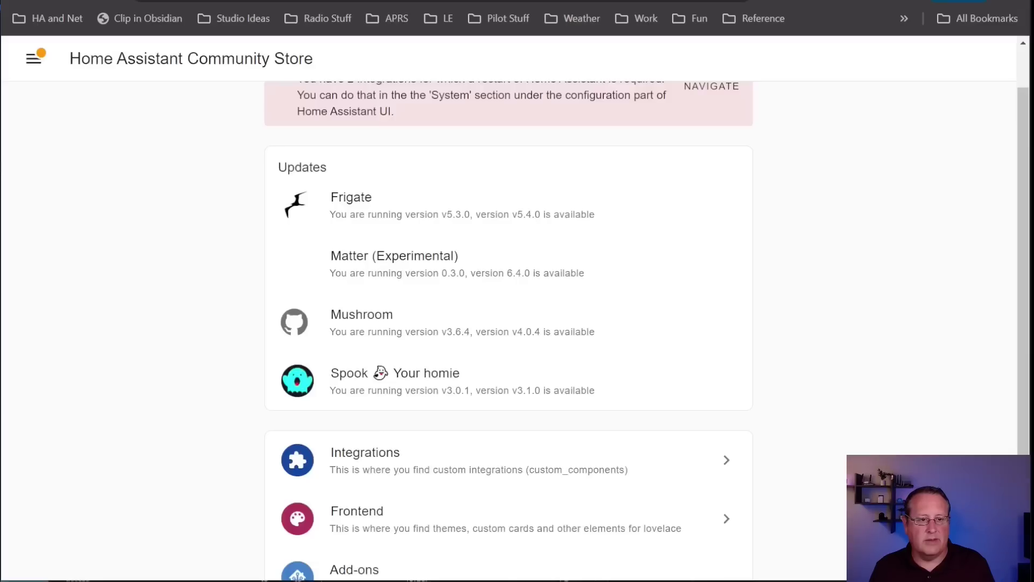
scroll(529, 351, up, 1)
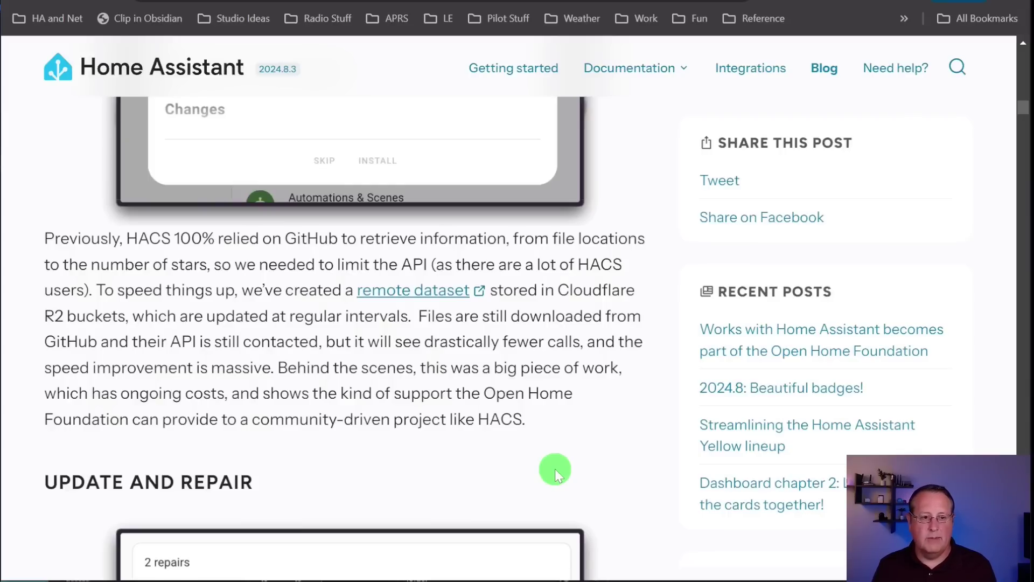
Scroll the HACS blog post past the Cloudflare paragraph down to Update and Repair.
scroll(561, 431, down, 3)
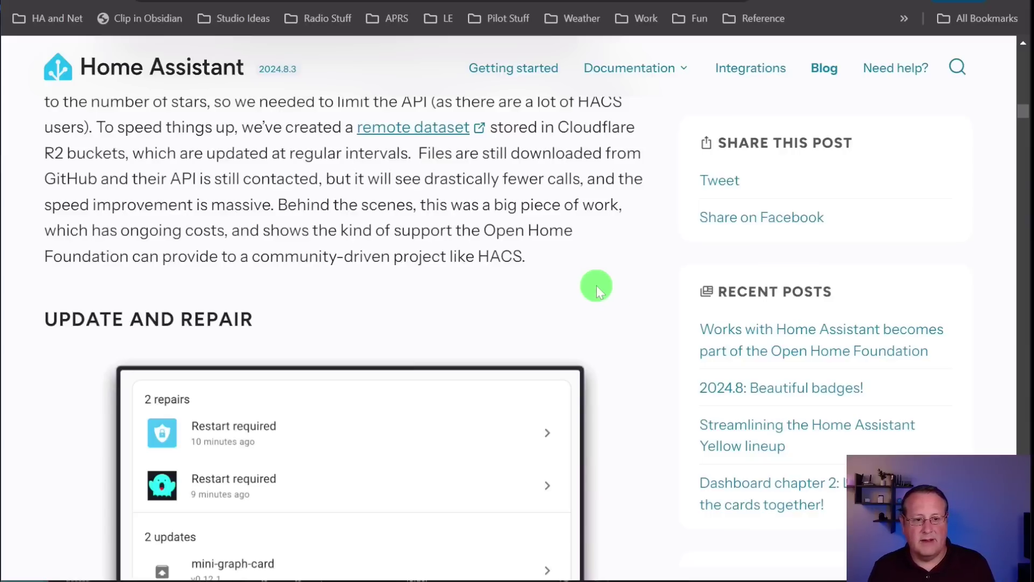
scroll(620, 301, down, 3)
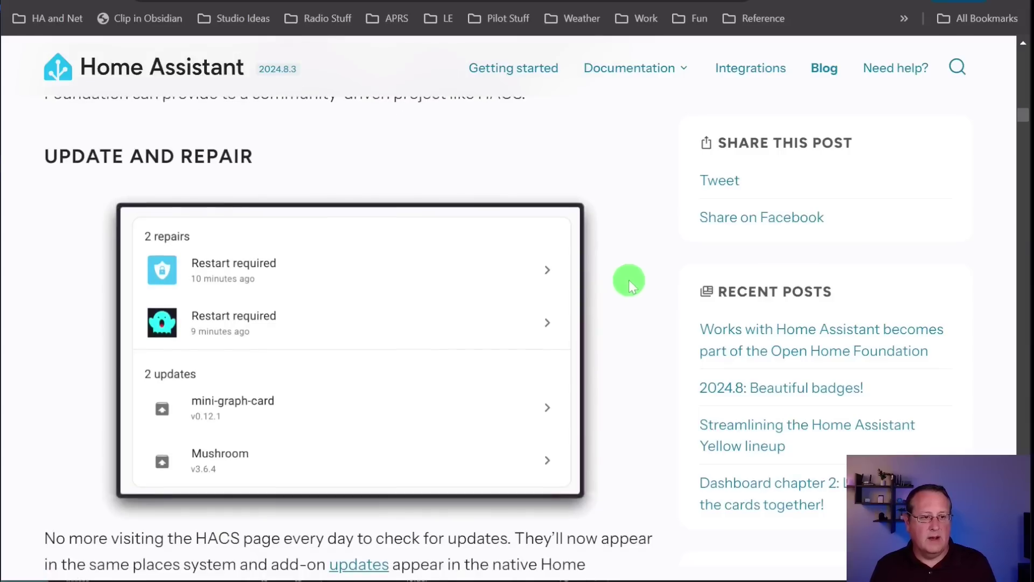
scroll(604, 431, down, 2)
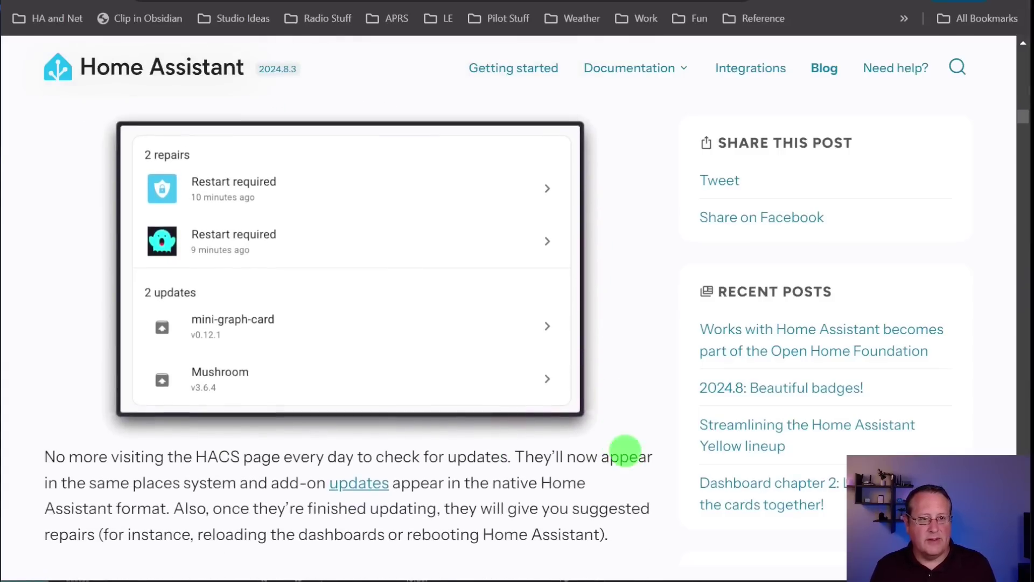
scroll(415, 331, down, 2)
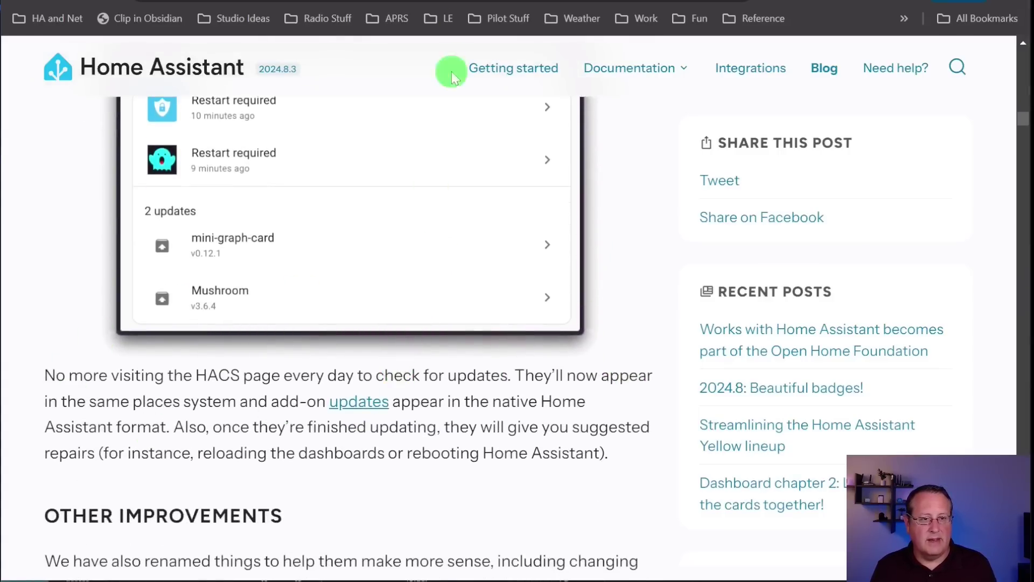
Install the Mushroom v4.0.4 update, leaving Frigate, Matter and Spook pending.
key(ctrl+Tab)
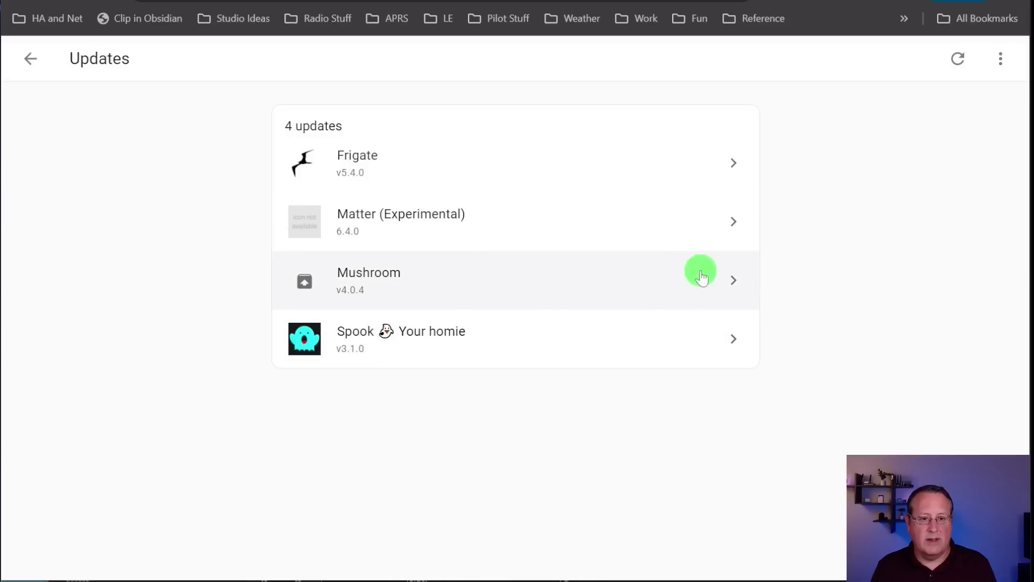
click(418, 276)
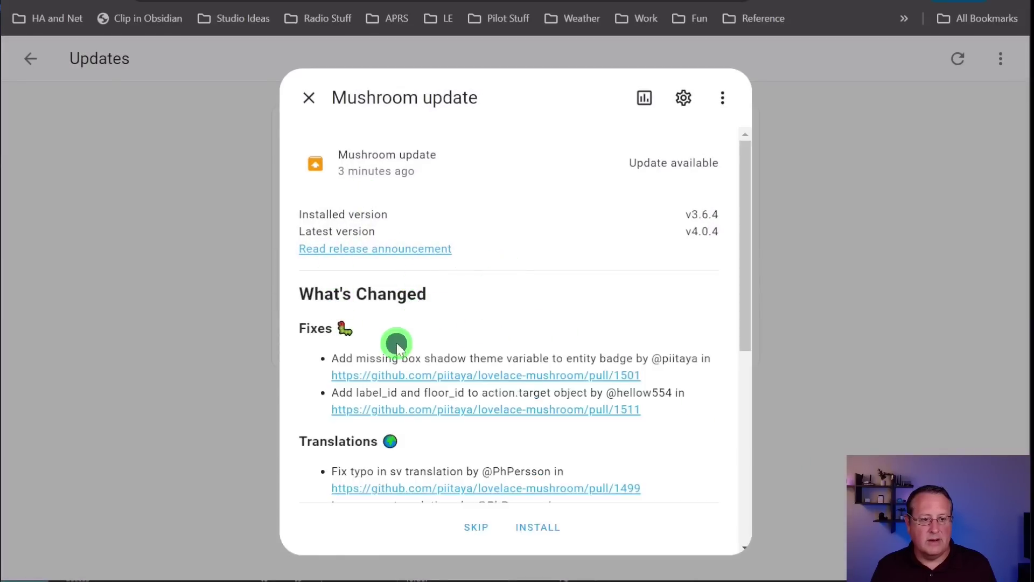
scroll(405, 372, down, 7)
scroll(400, 380, up, 10)
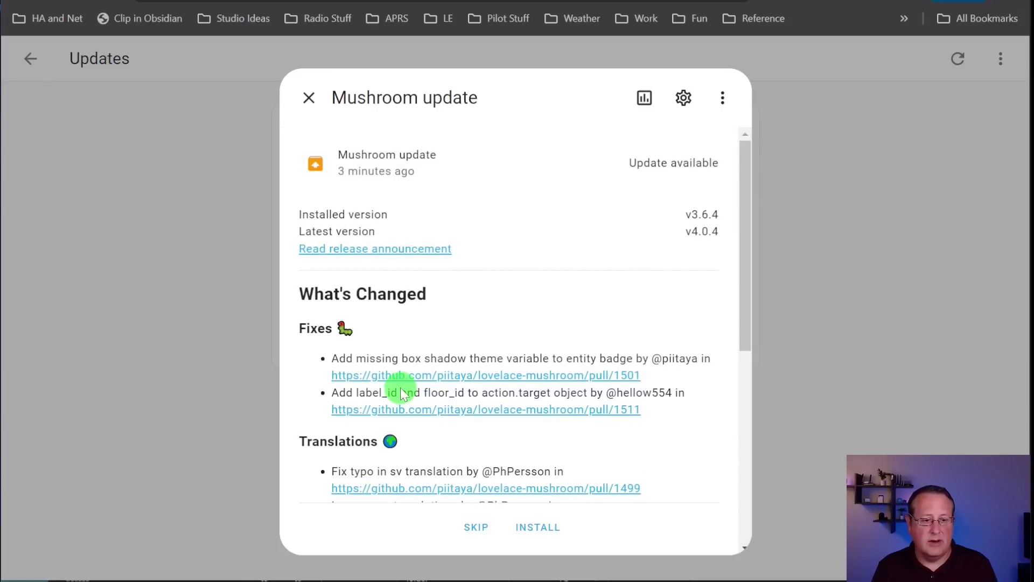
click(539, 529)
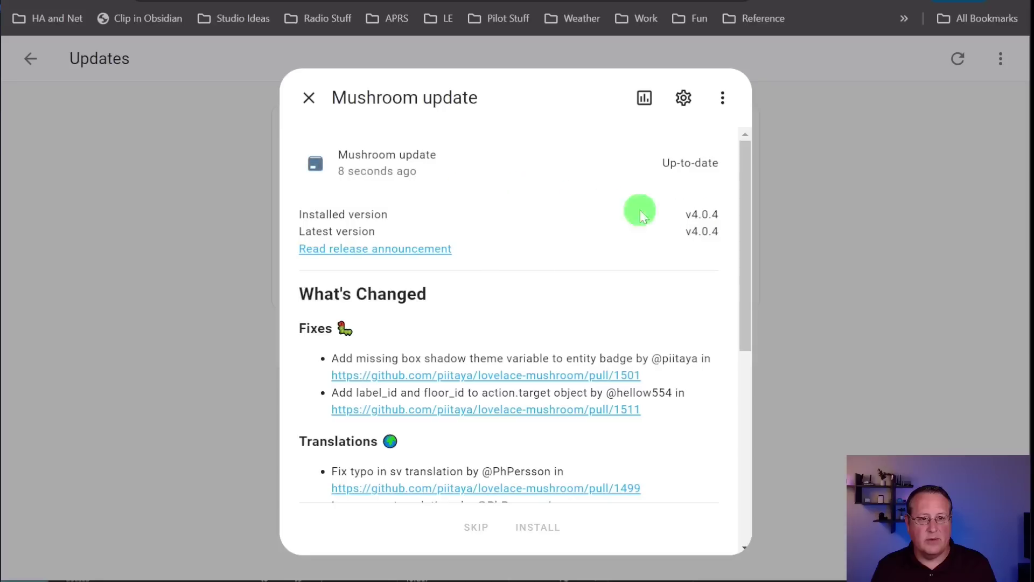
click(309, 98)
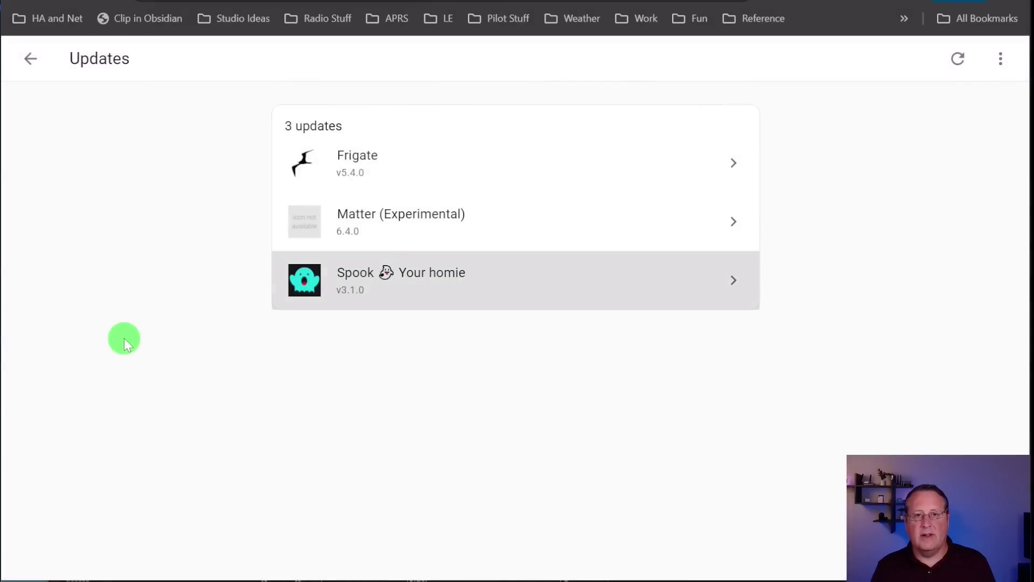
Go back through System to Settings and scroll to the three remaining updates below the repairs.
click(28, 59)
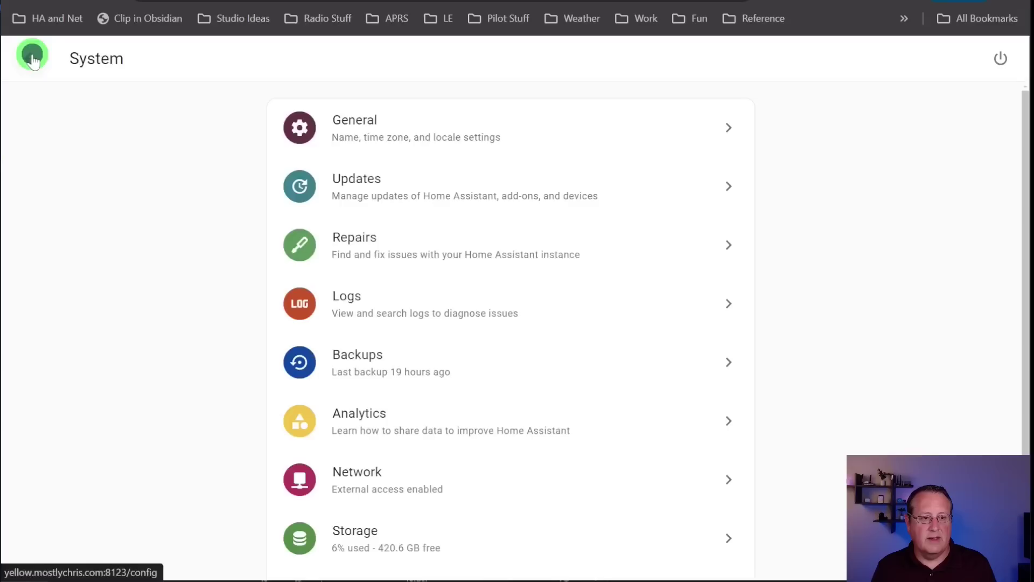
click(30, 58)
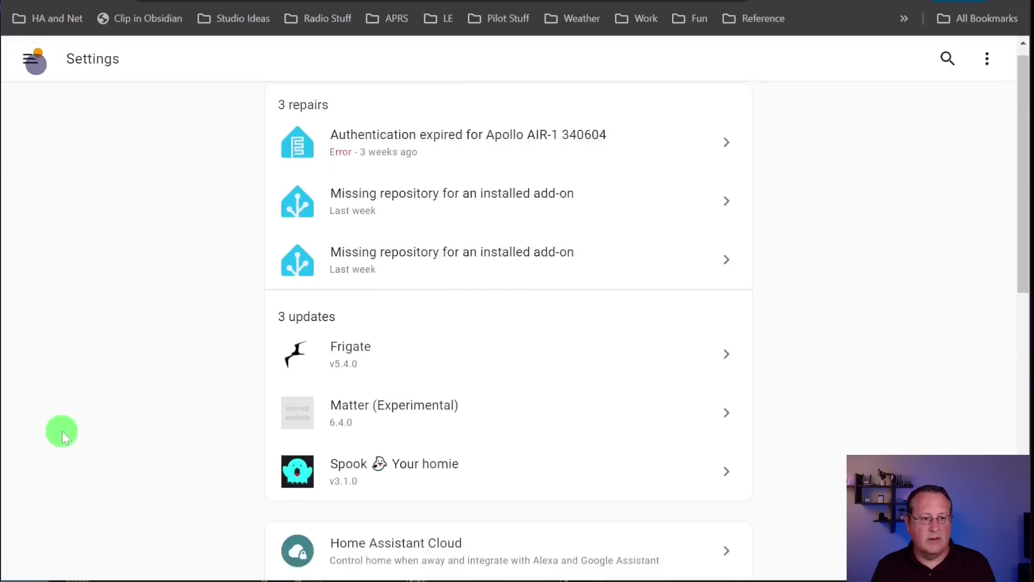
scroll(69, 432, down, 3)
scroll(533, 259, up, 6)
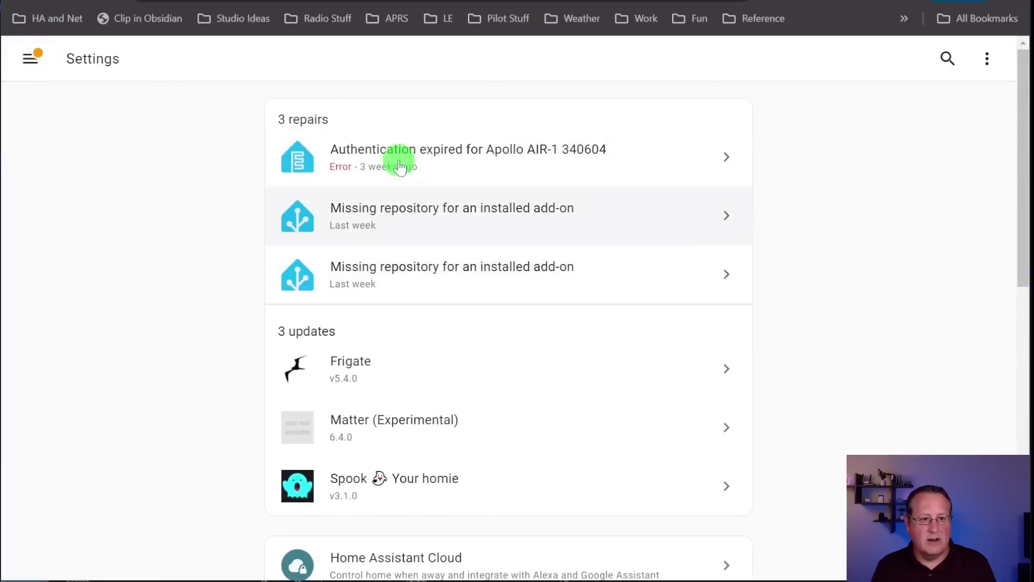
scroll(377, 280, down, 2)
scroll(221, 348, down, 4)
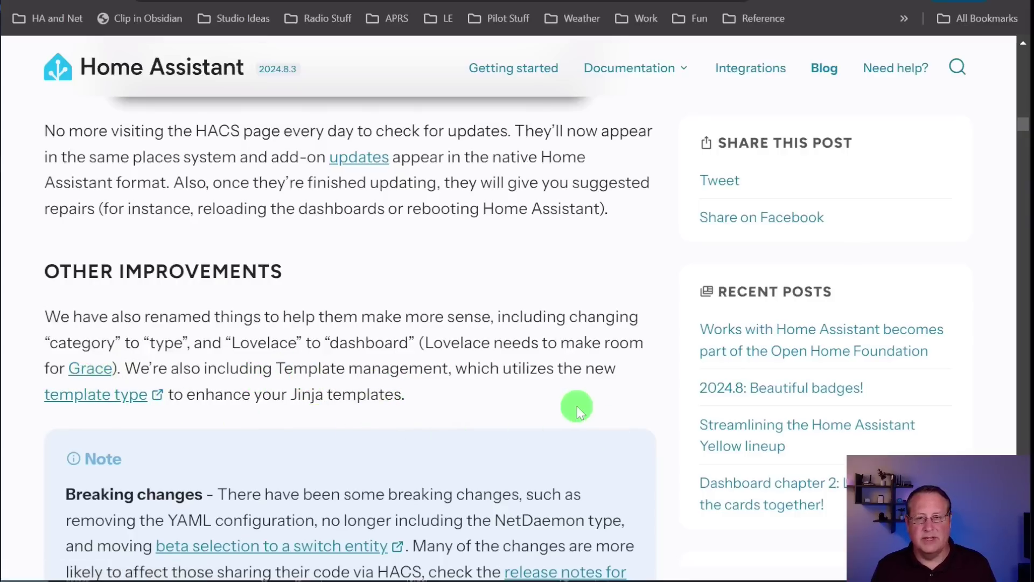
Scroll the HACS blog post past Other Improvements to 'A Brief History of HACS'.
scroll(639, 420, down, 3)
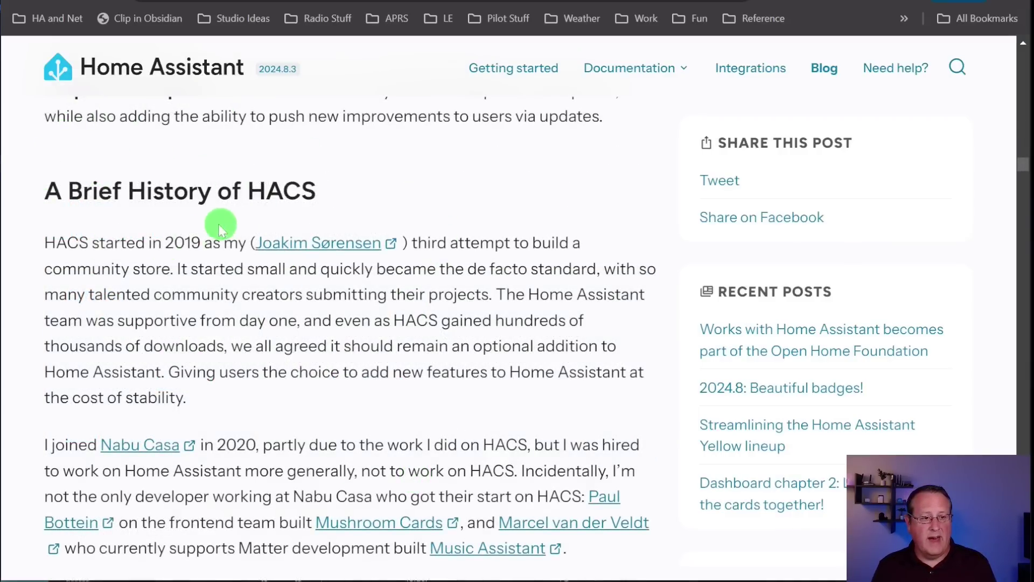
scroll(137, 295, down, 3)
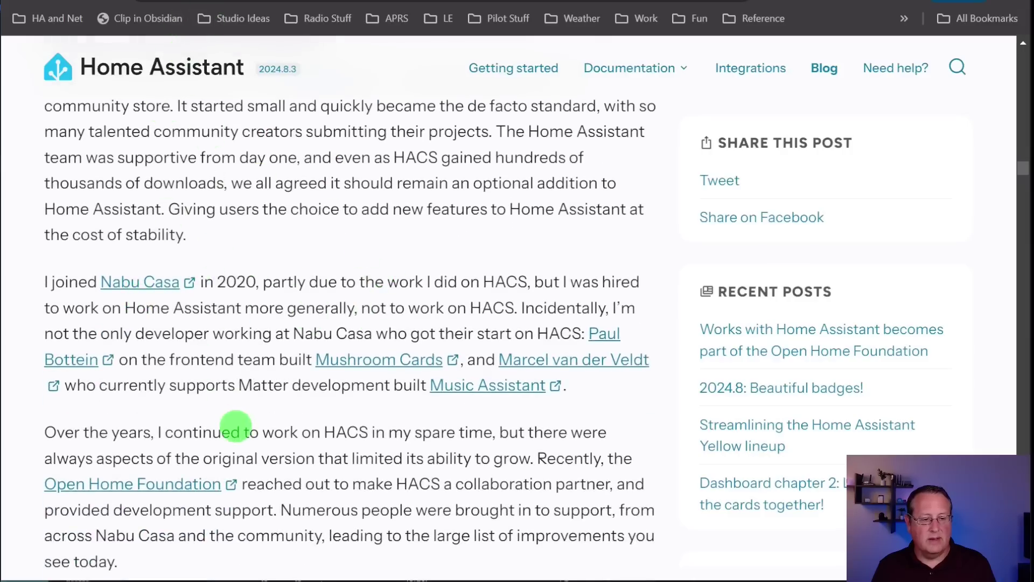